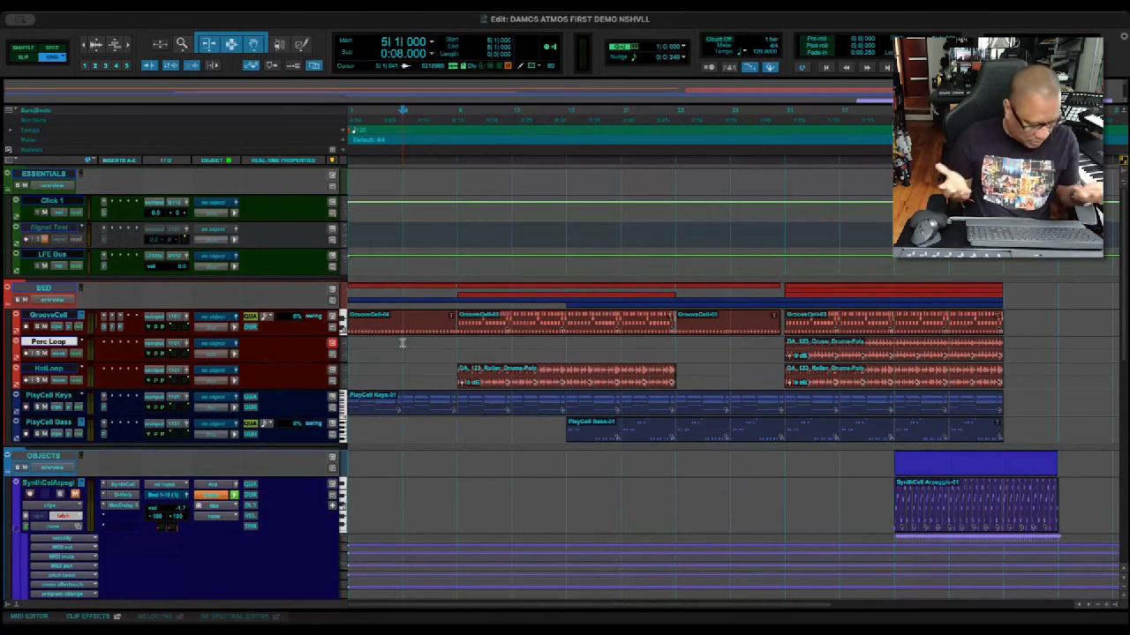
key("space")
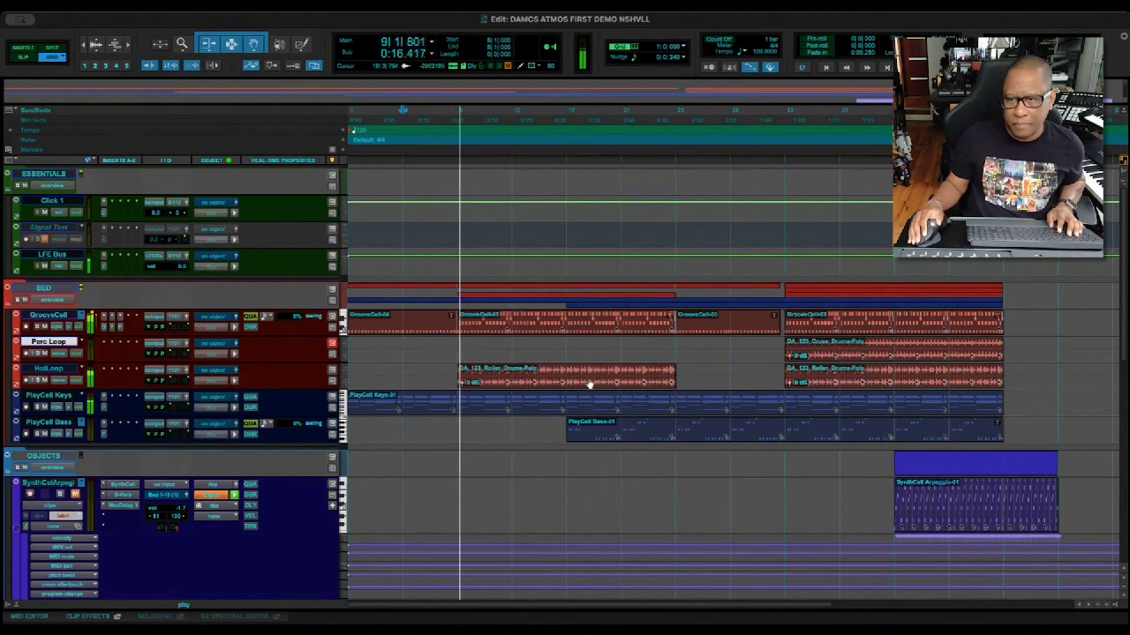
key("space")
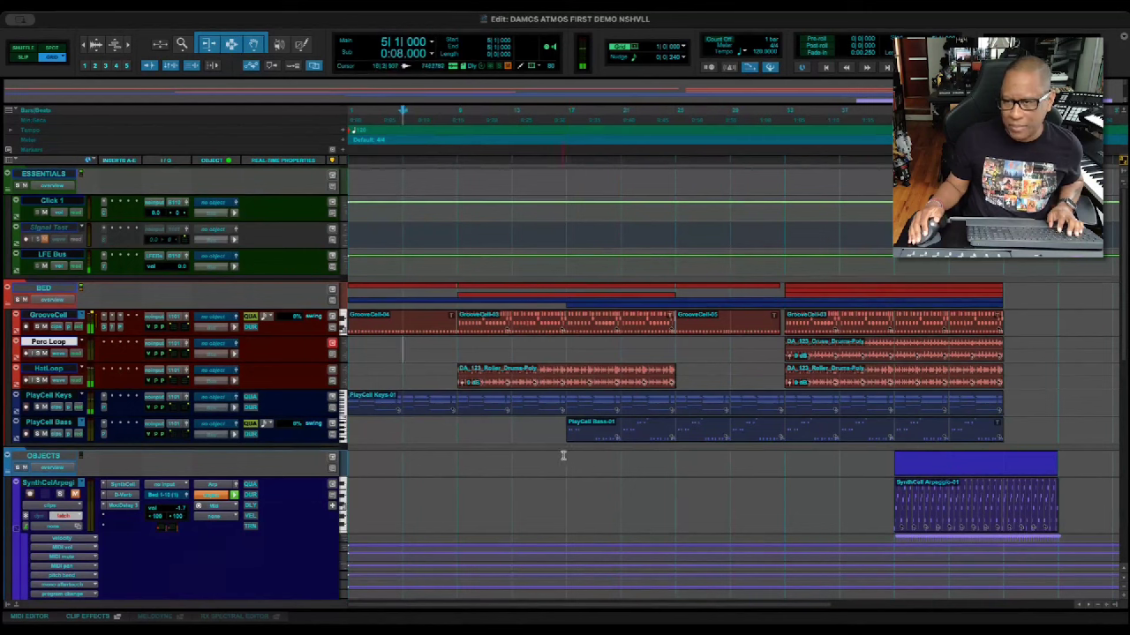
left_click(622, 457)
key("space")
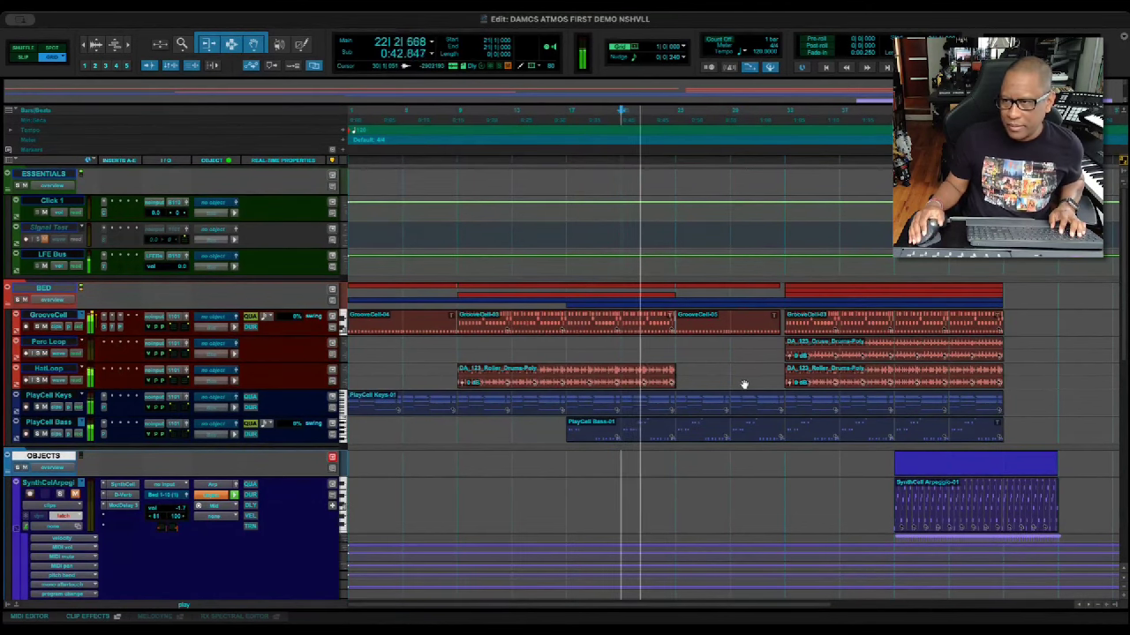
key("space")
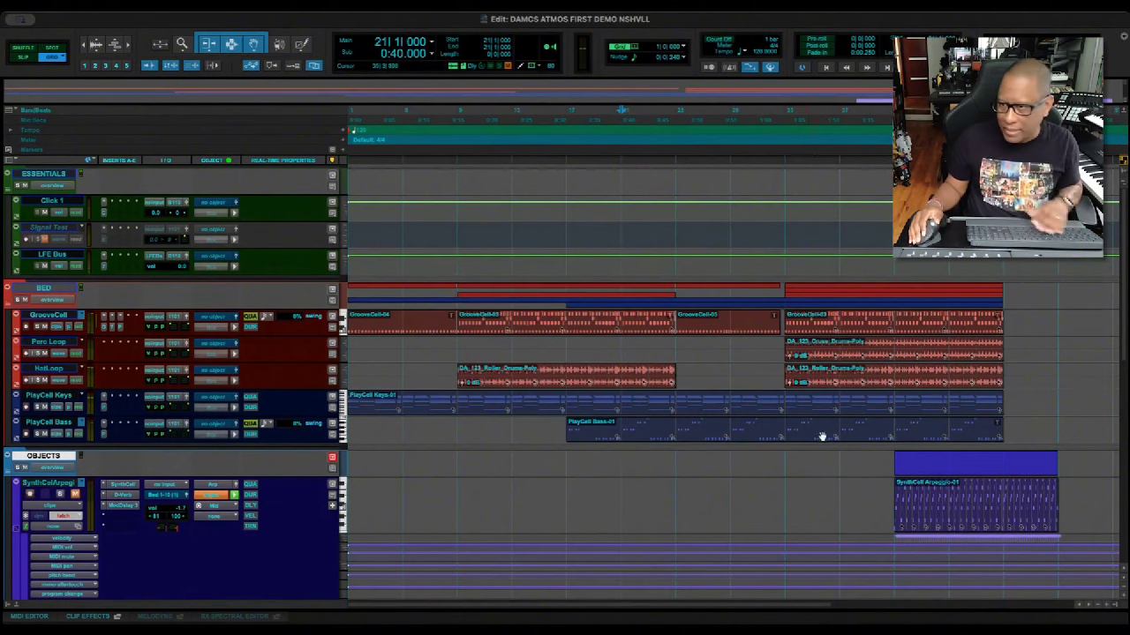
left_click(782, 456)
key("space")
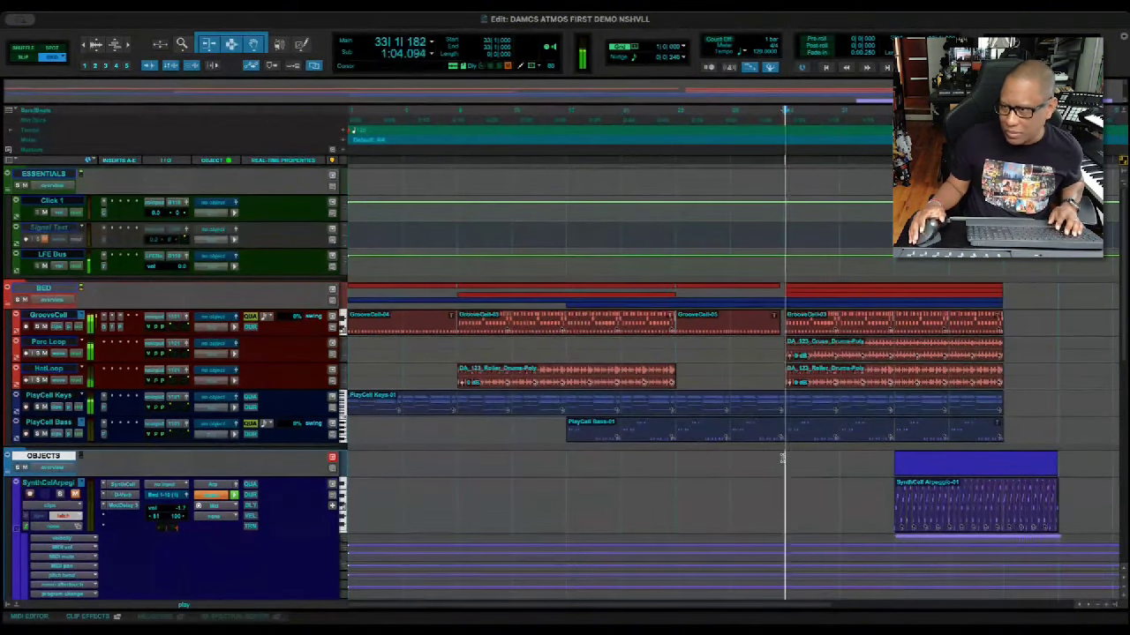
key("space")
left_click(893, 500)
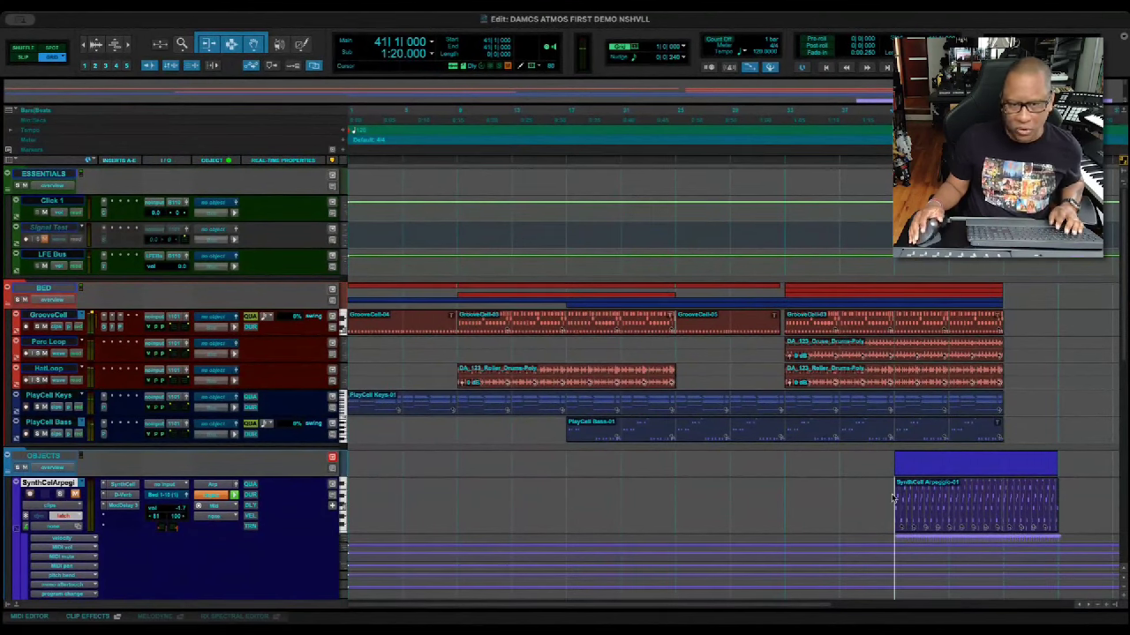
key("space")
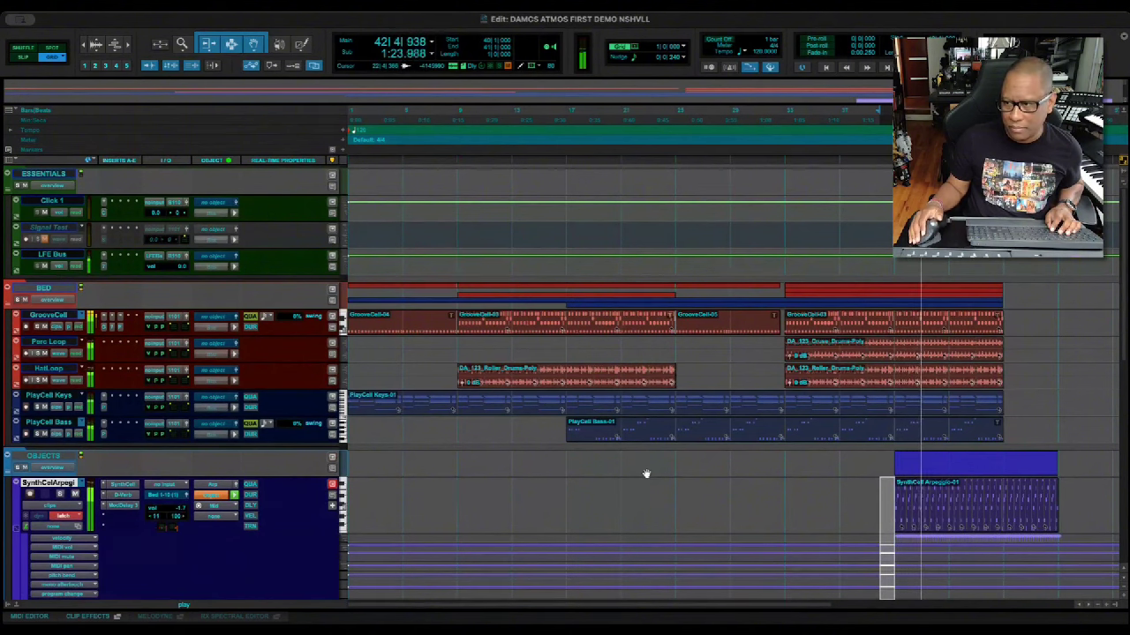
key("space")
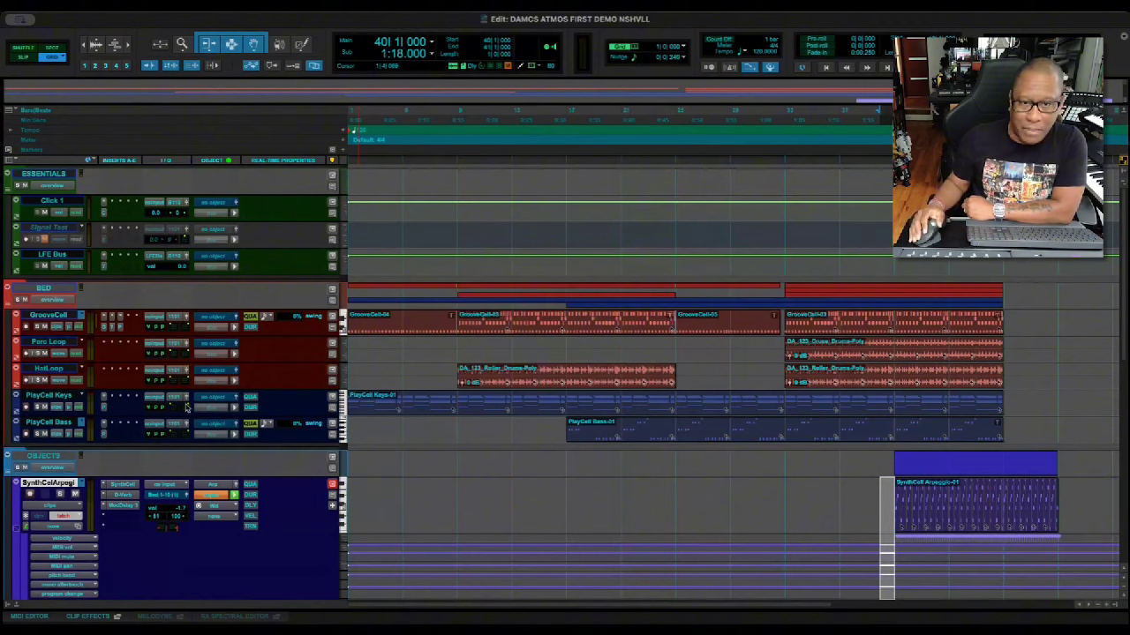
Increase the GrooveCell track height so its drum pattern is readable in detail.
left_click_drag(43, 337, 53, 398)
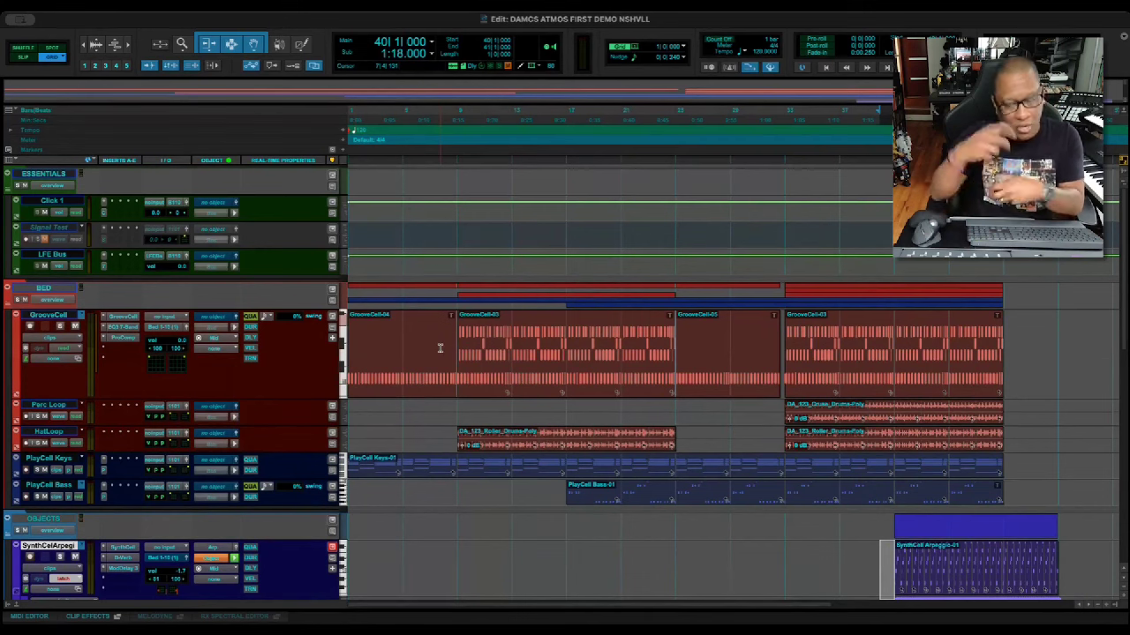
scroll(440, 348, "down", 3)
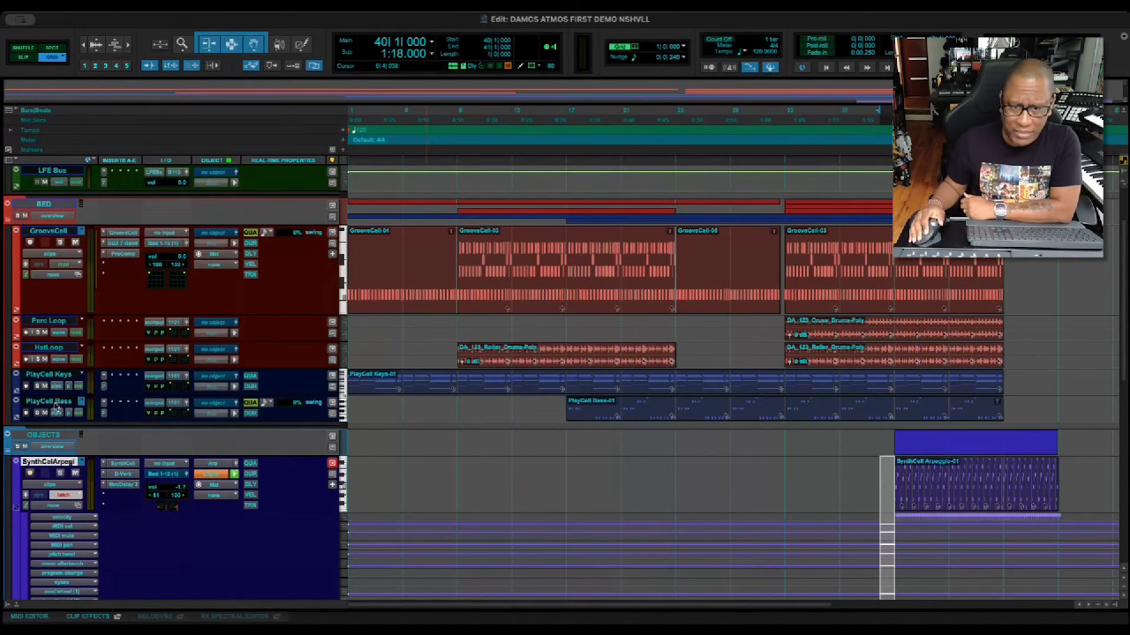
Enlarge and select the PlayCell Keys track, placing the edit point at bar 3 of its clip.
left_click_drag(52, 395, 51, 447)
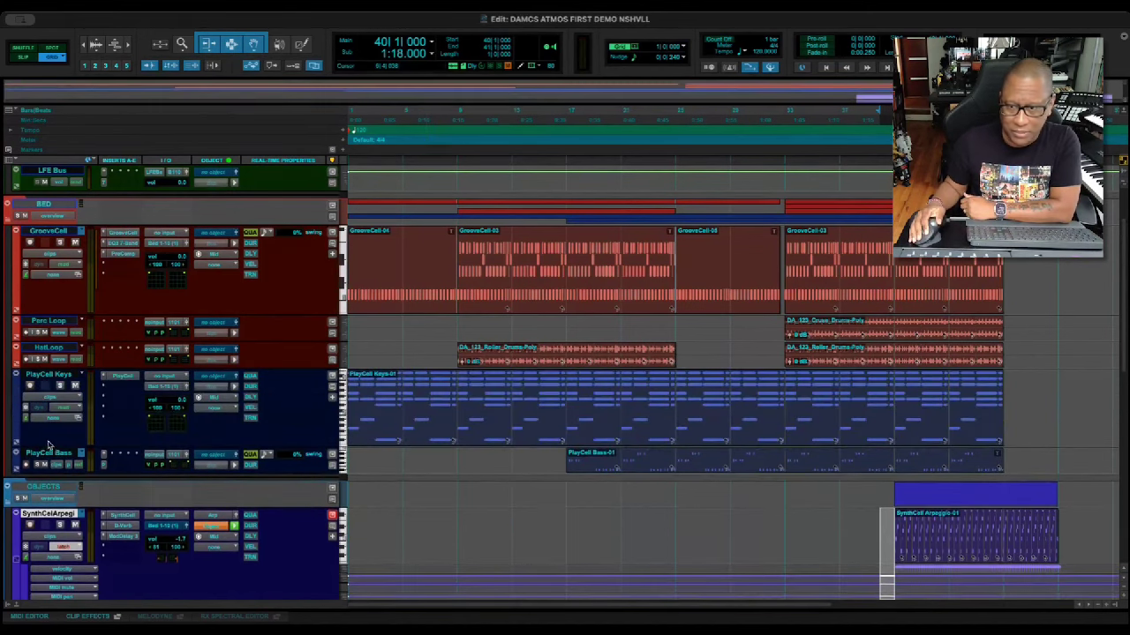
left_click(57, 377)
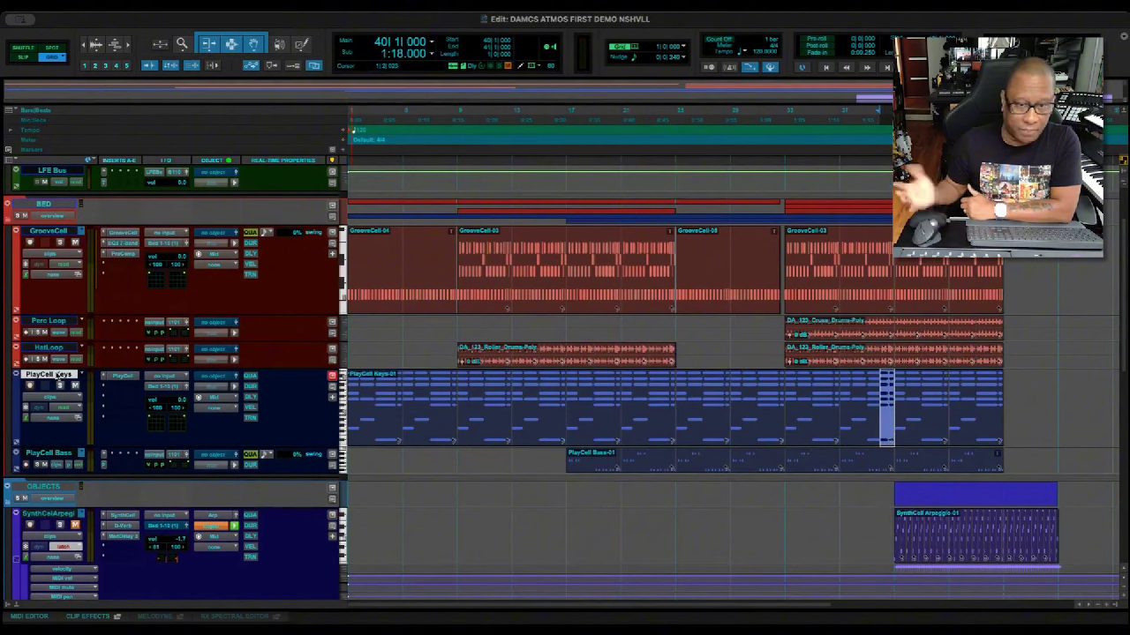
left_click(374, 380)
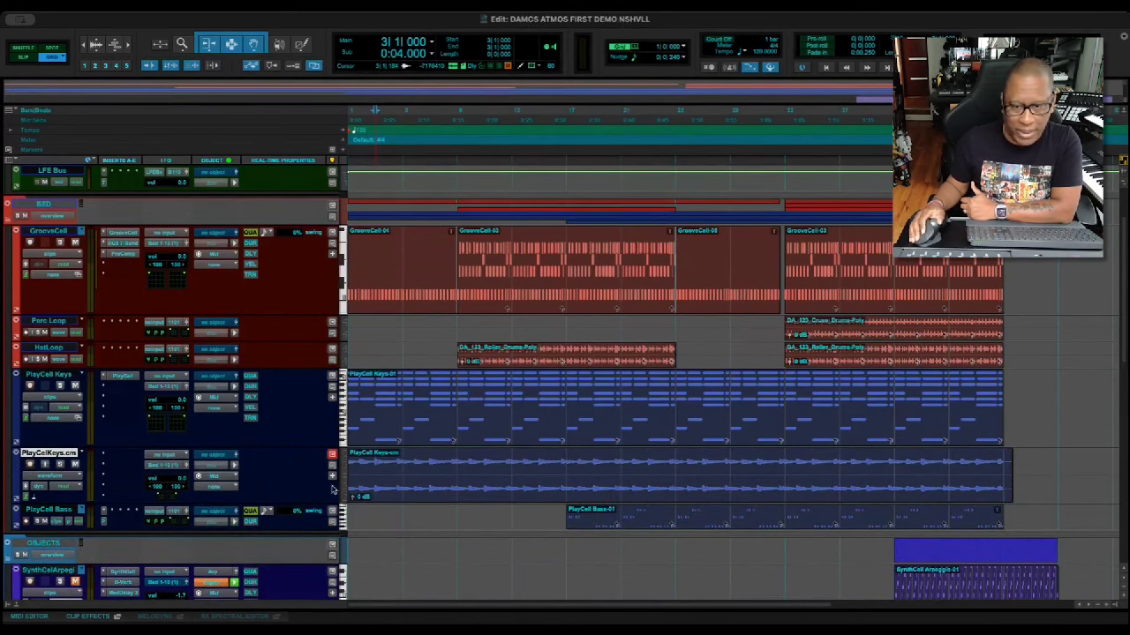
Solo PlayCell Keys.cm and remove the original PlayCell Keys MIDI track.
left_click(59, 464)
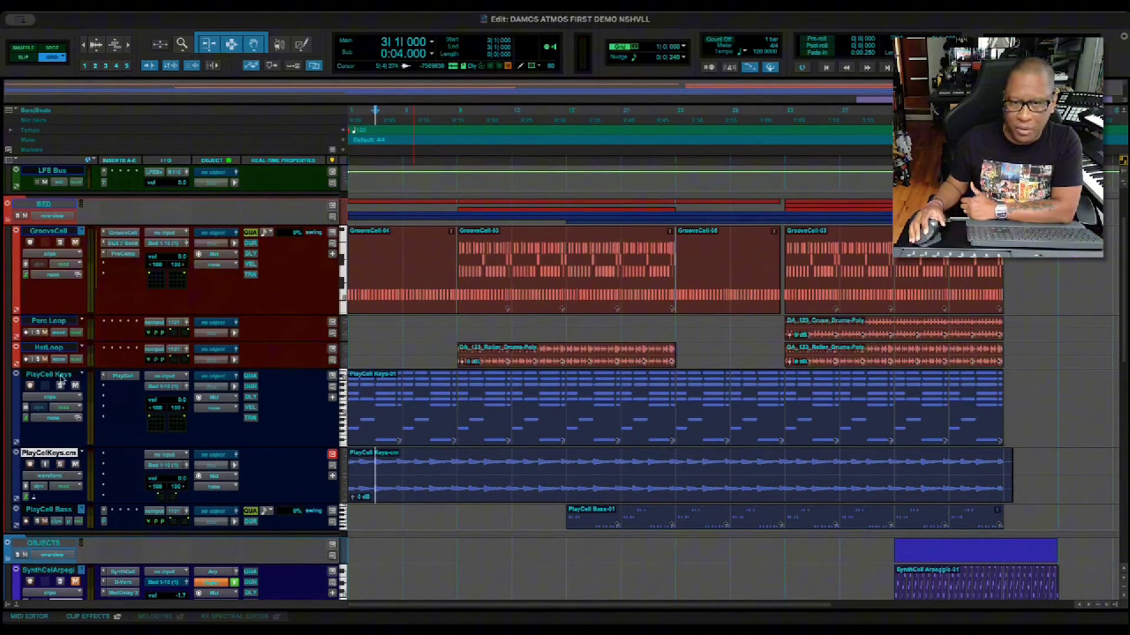
left_click(61, 378)
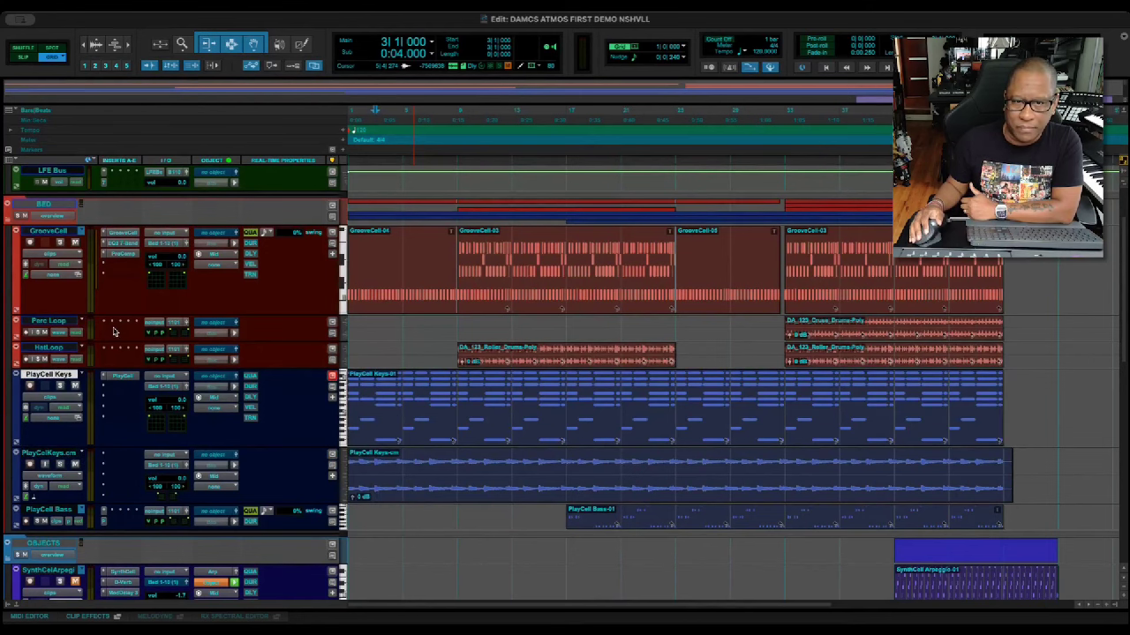
key("ctrl+z")
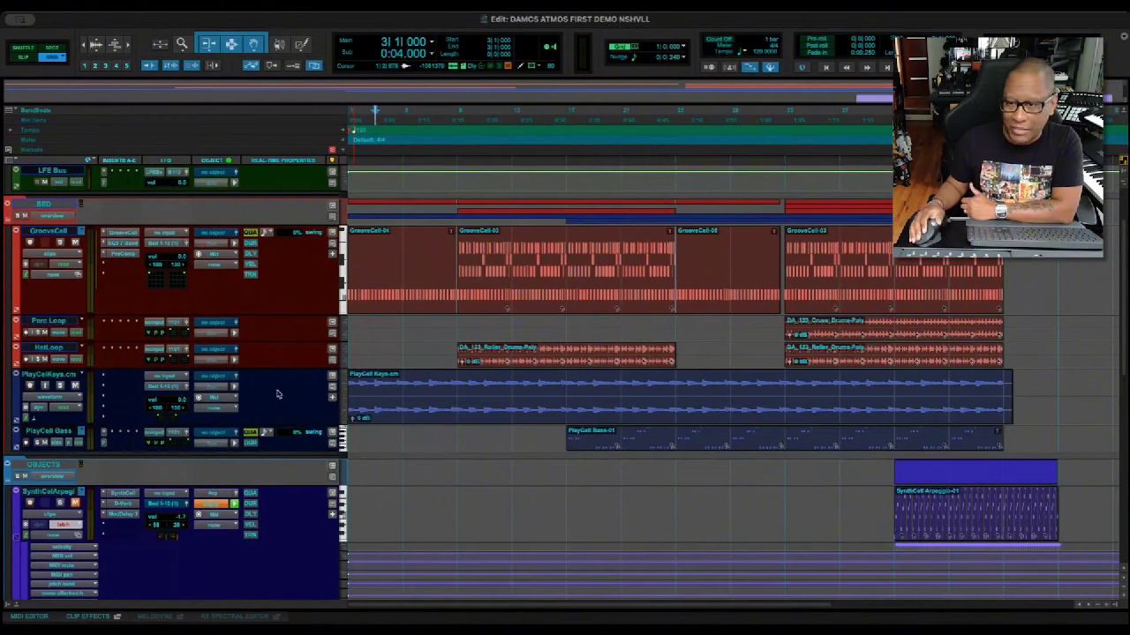
Solo the committed keys audio track and briefly play back its clip.
left_click(60, 386)
left_click(402, 387)
key("space")
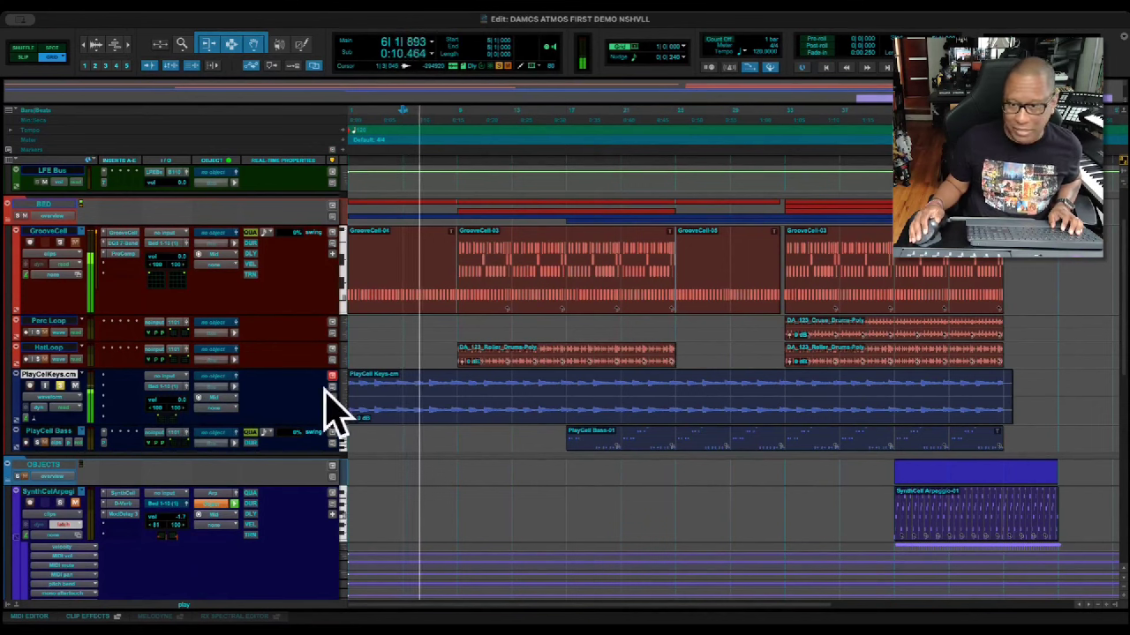
key("space")
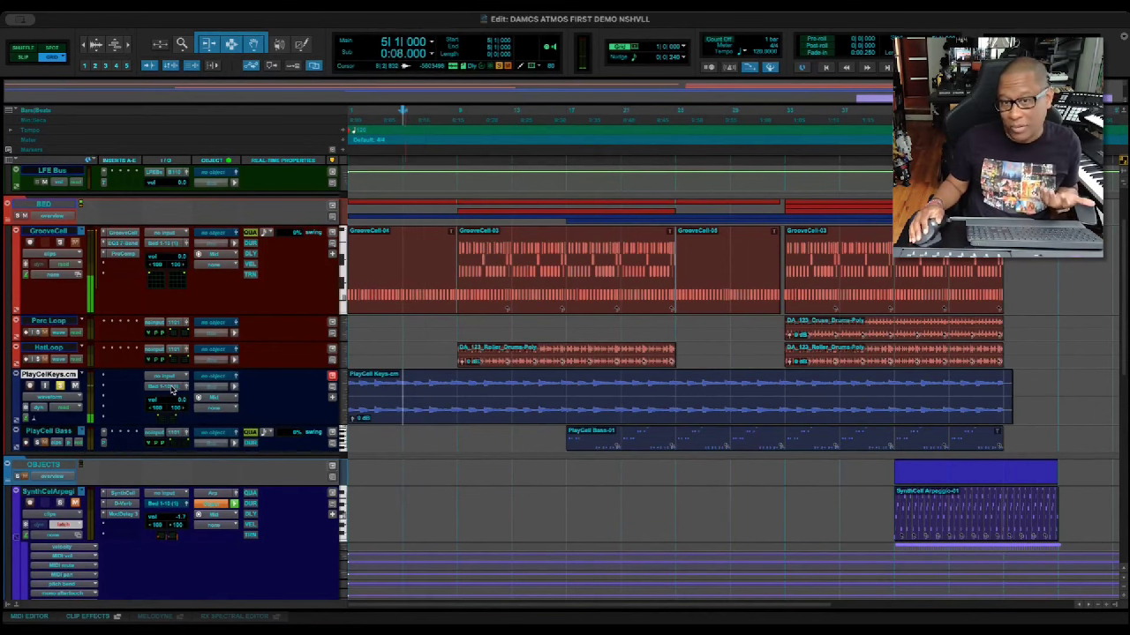
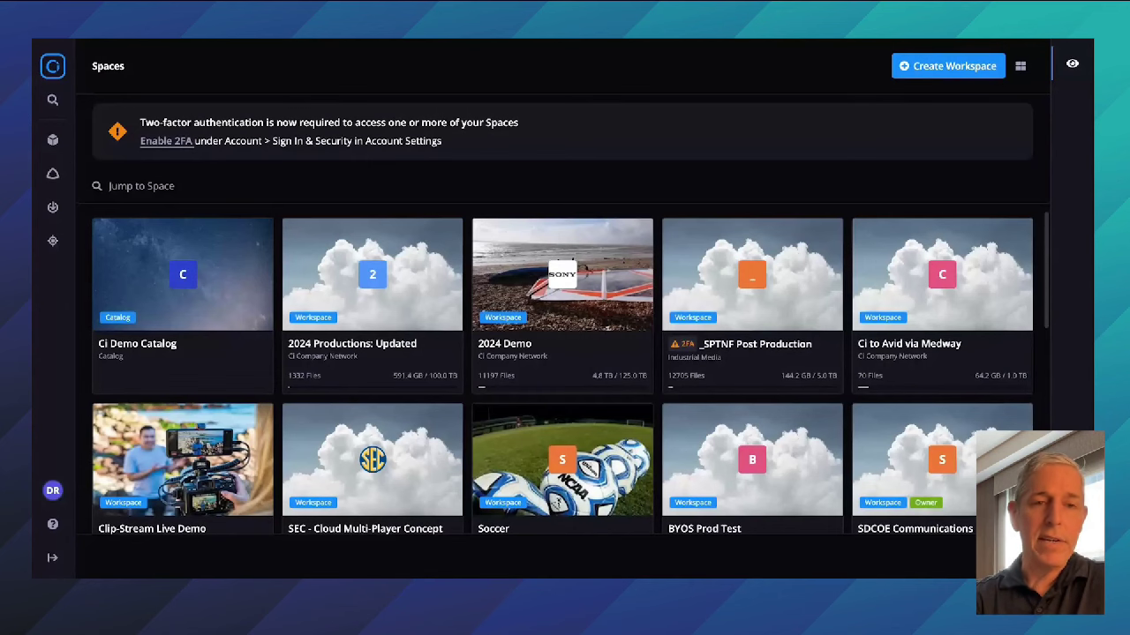
Open the 2024 Productions: Updated workspace with its folder sidebar, expanding and collapsing a clip folder.
left_click(397, 305)
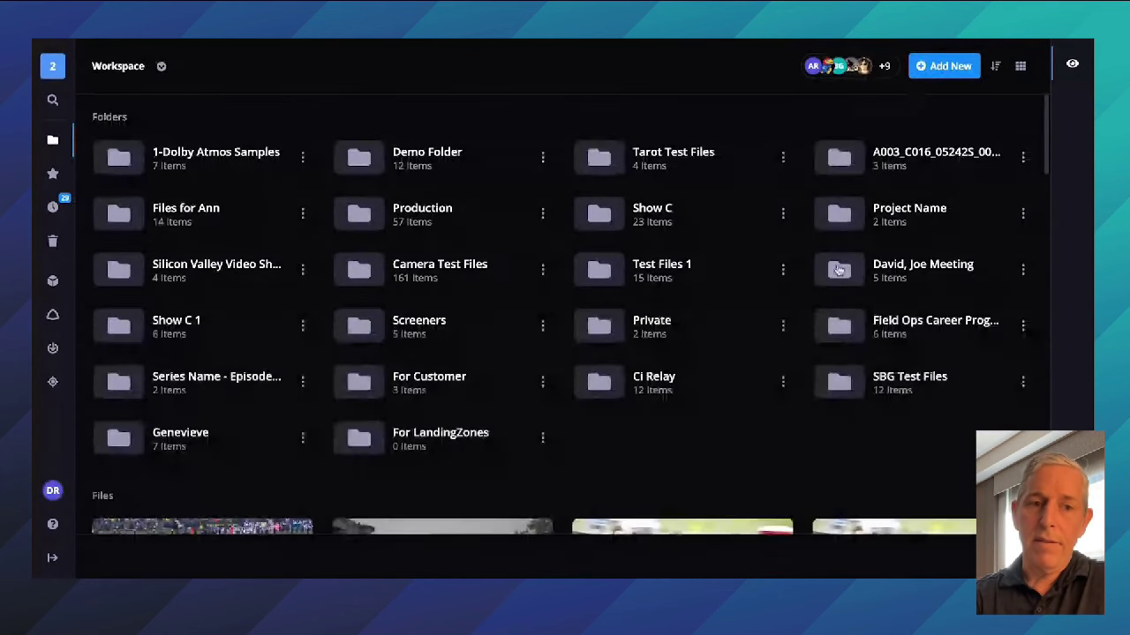
left_click(51, 562)
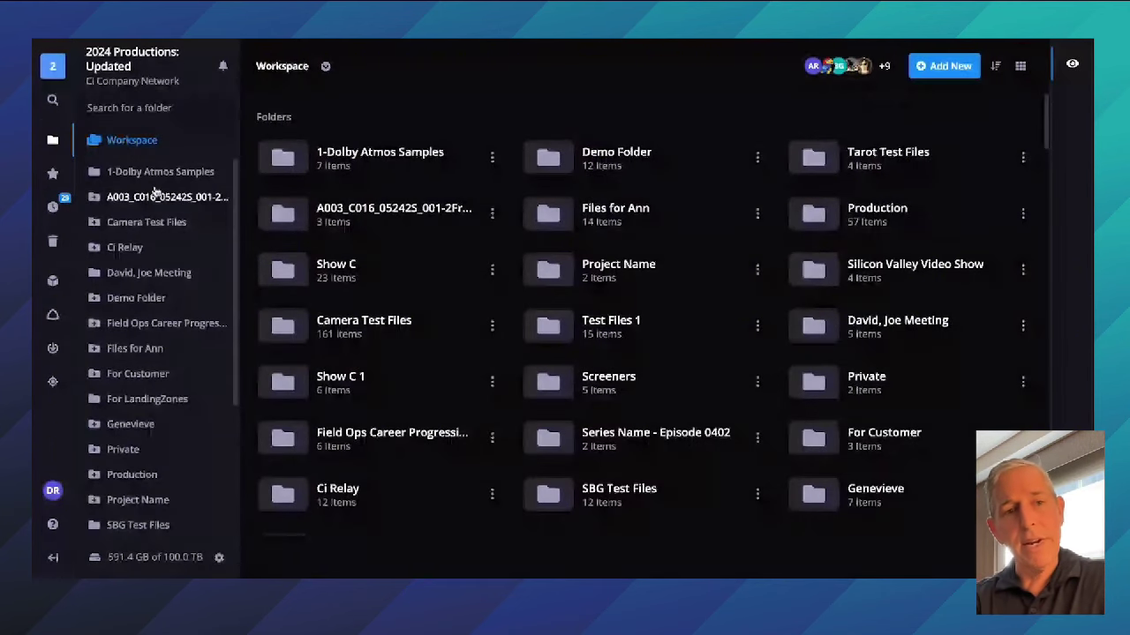
left_click(94, 197)
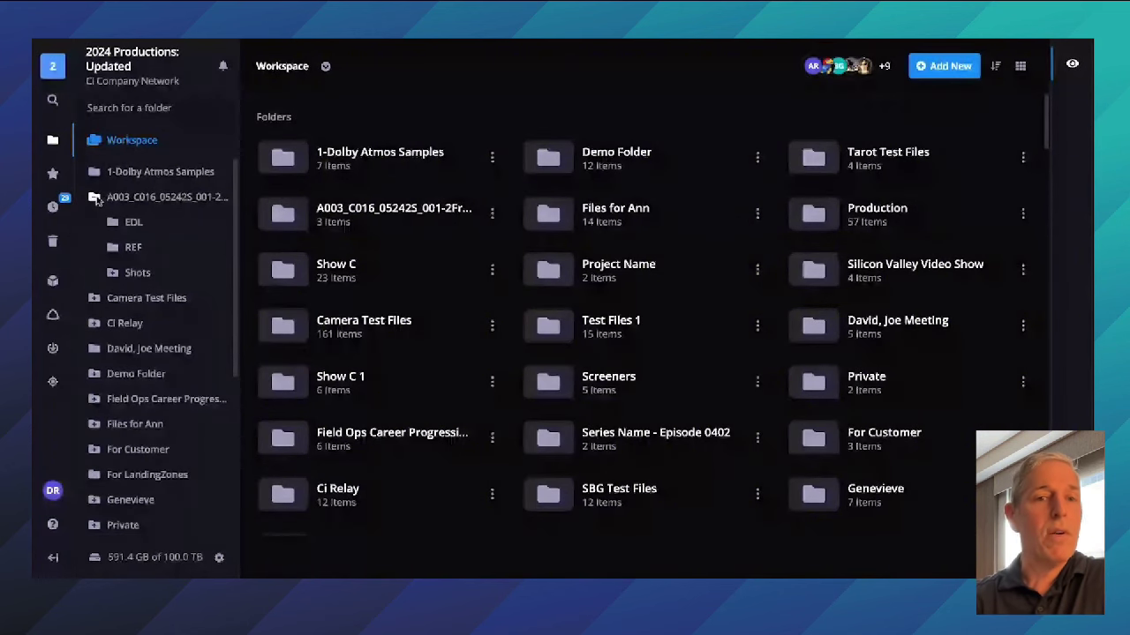
left_click(94, 197)
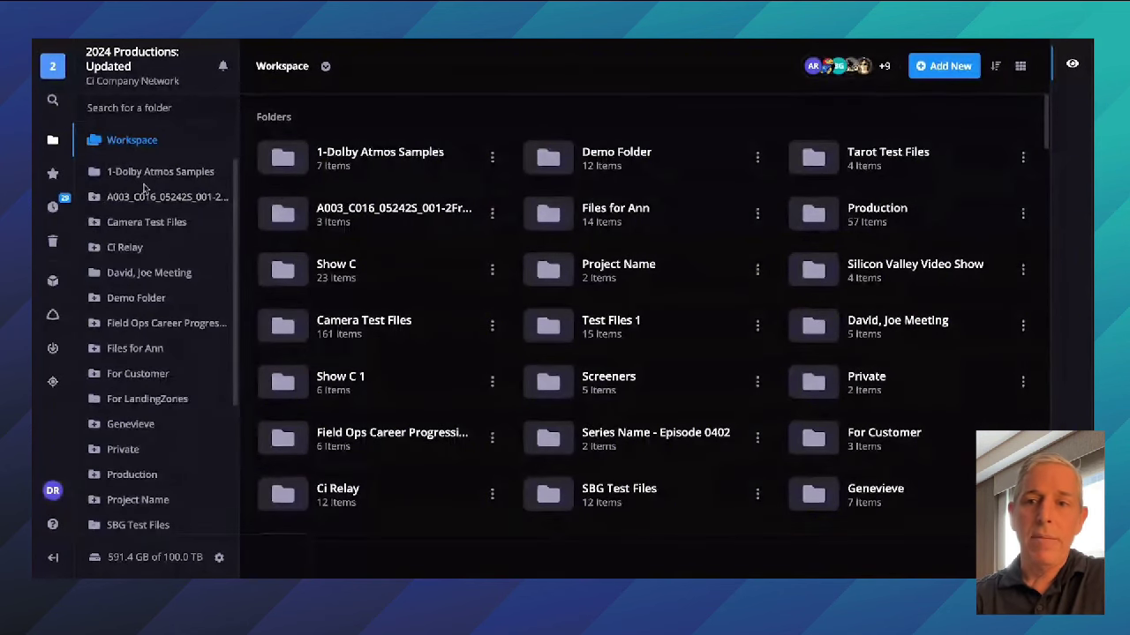
left_click(1020, 67)
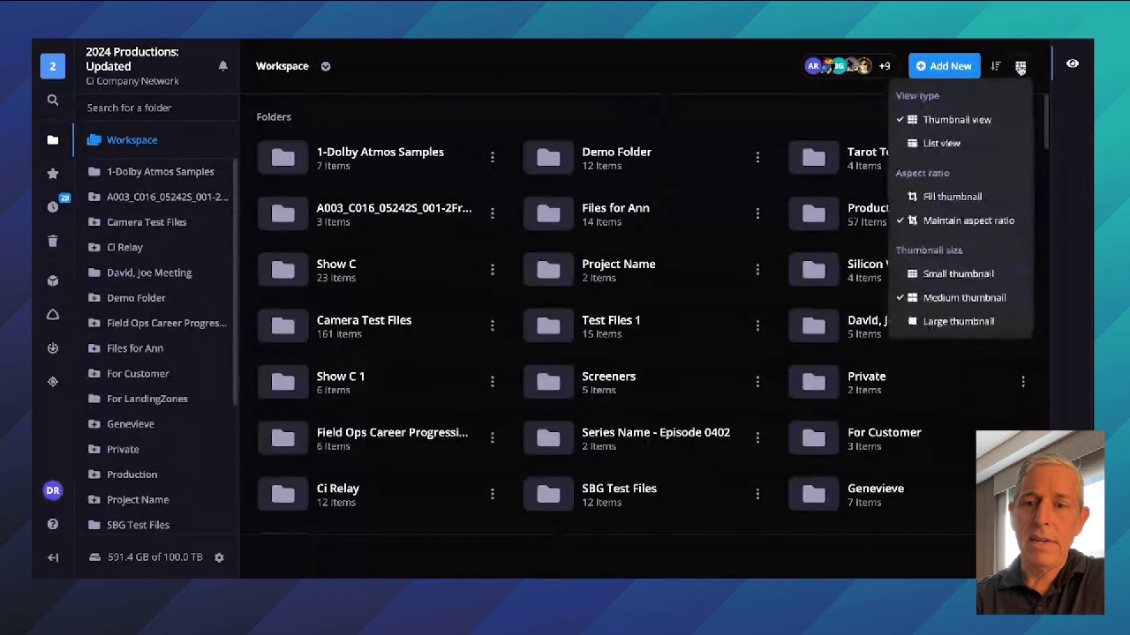
Switch to large thumbnails and back to medium, then open the 1-Dolby Atmos Samples folder.
left_click(949, 336)
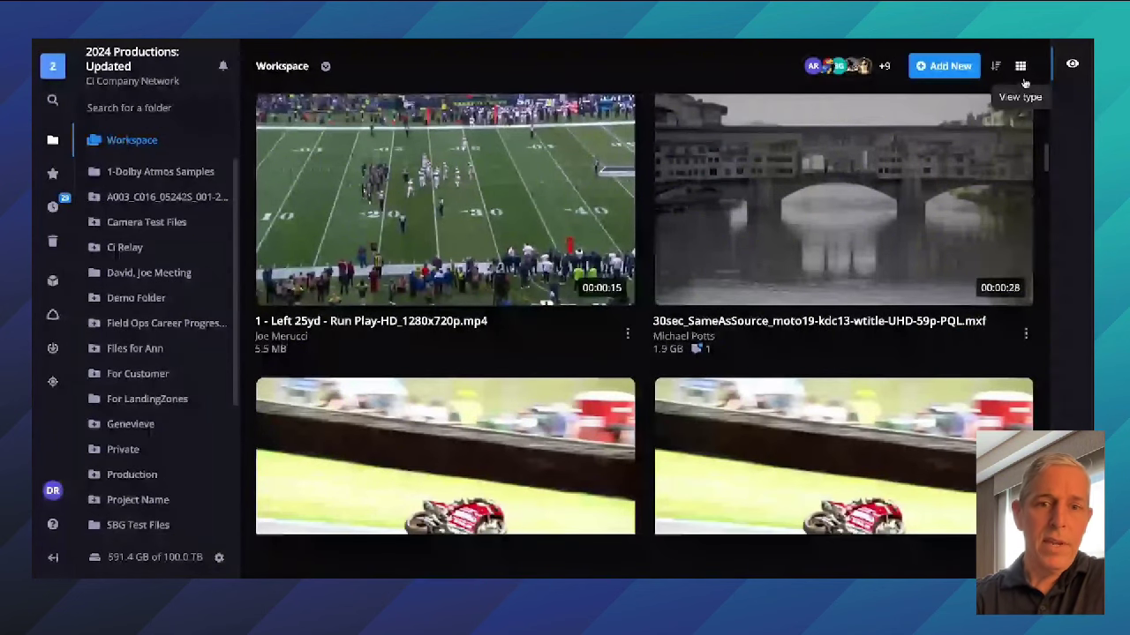
left_click(1022, 71)
left_click(959, 311)
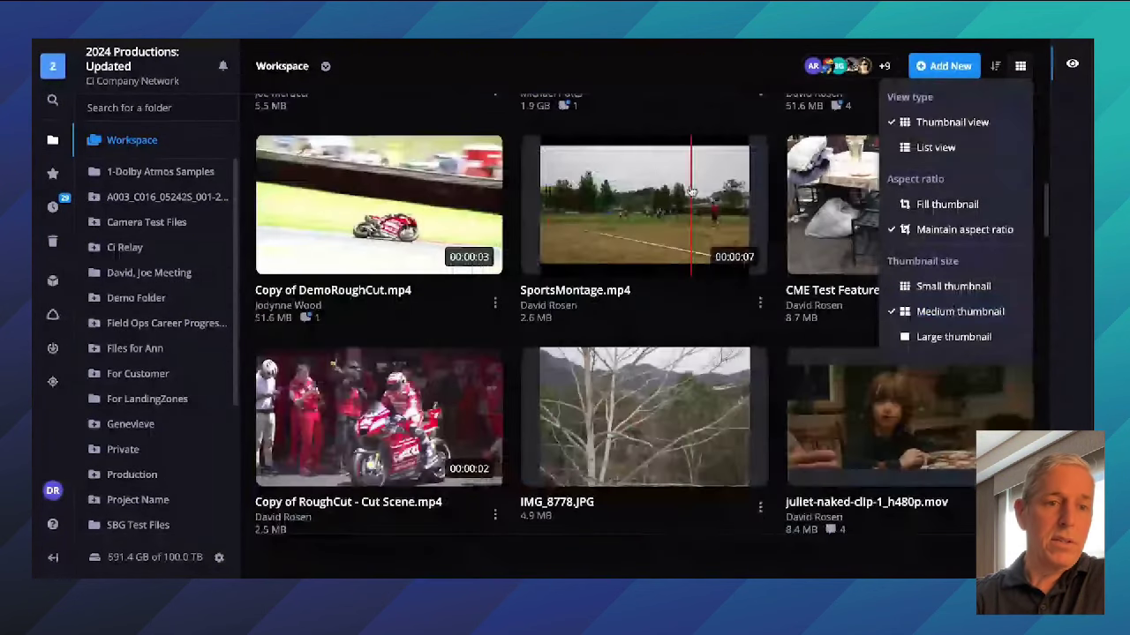
scroll(691, 192, "up", 5)
scroll(692, 191, "down", 1)
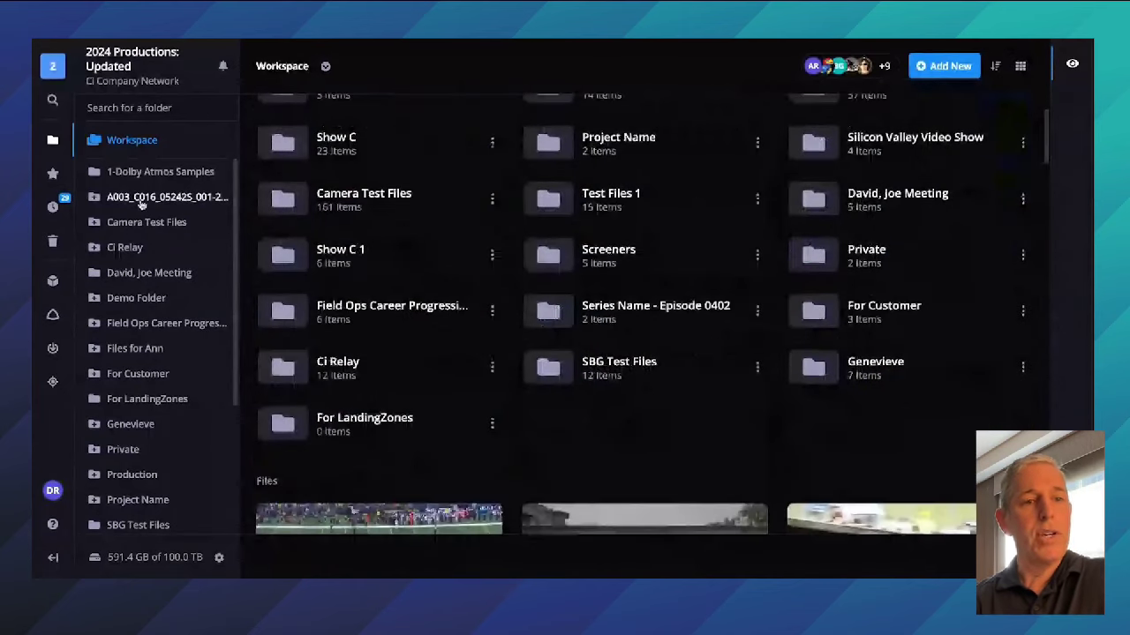
left_click(150, 171)
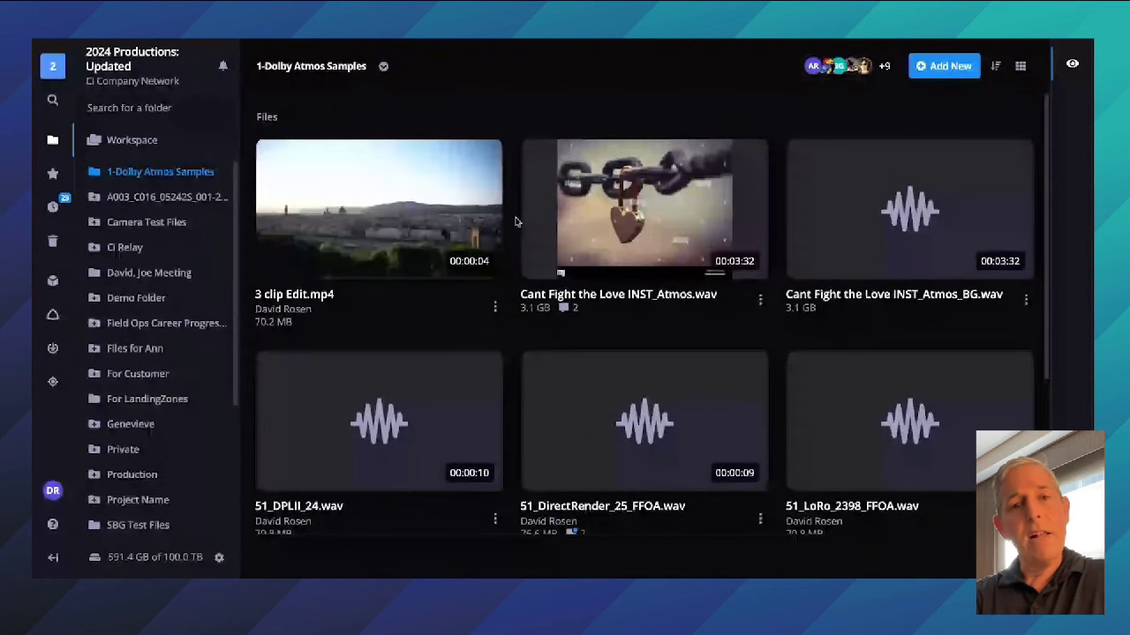
Select Cant Fight the Love INST_Atmos.wav and list its elements and proxies.
left_click(636, 200)
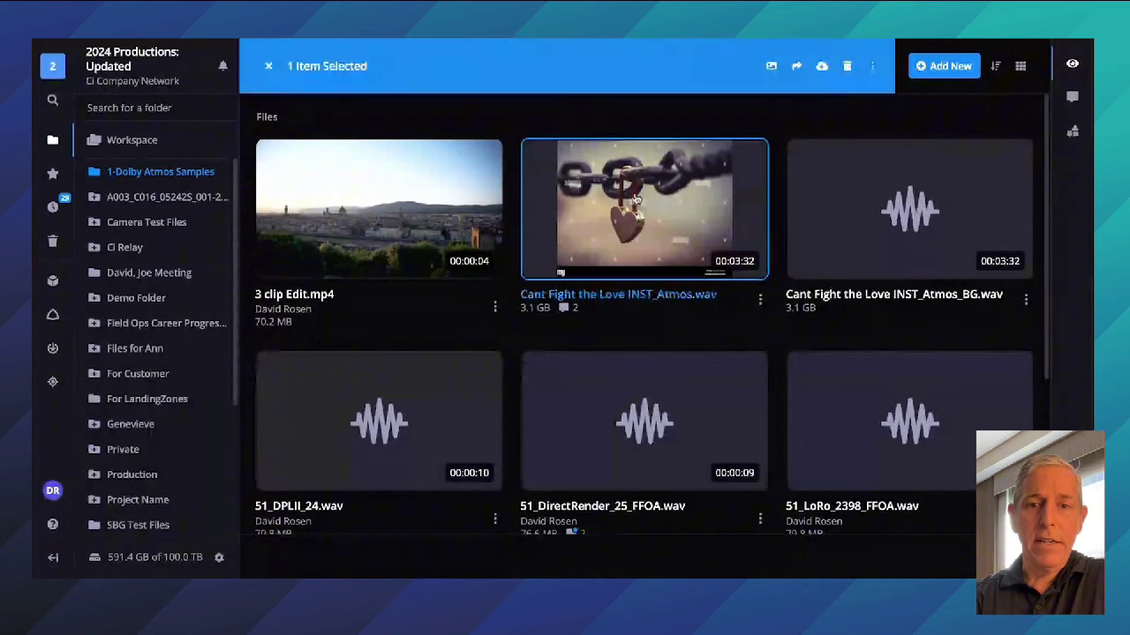
left_click(1072, 132)
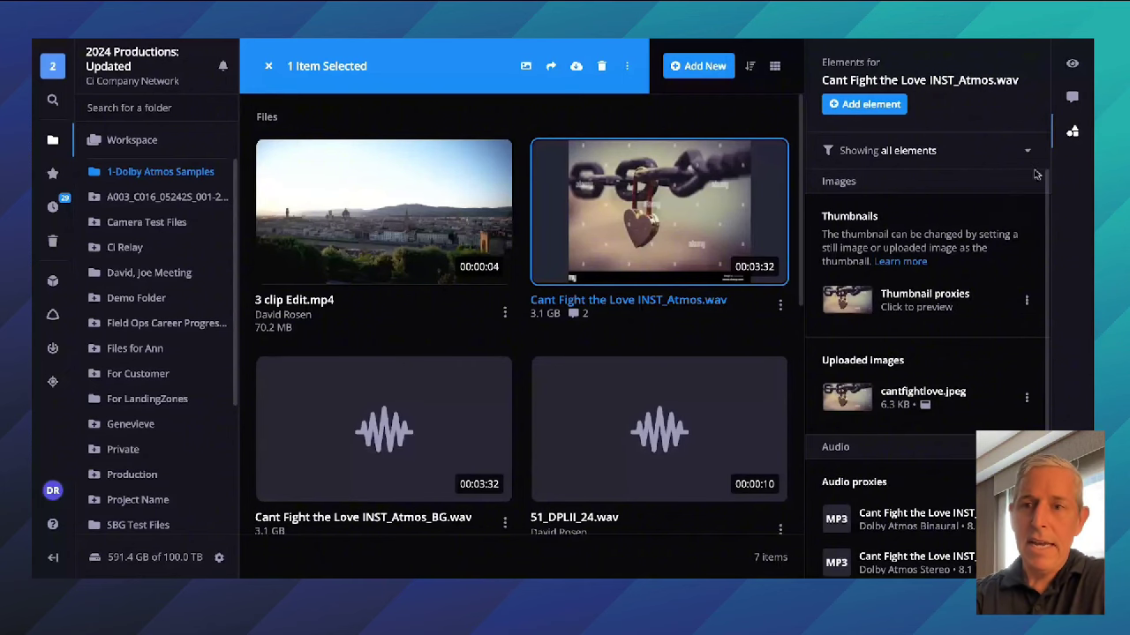
Review the WAV file's overview and Dolby Atmos technical metadata, then open it in the player.
left_click(1075, 64)
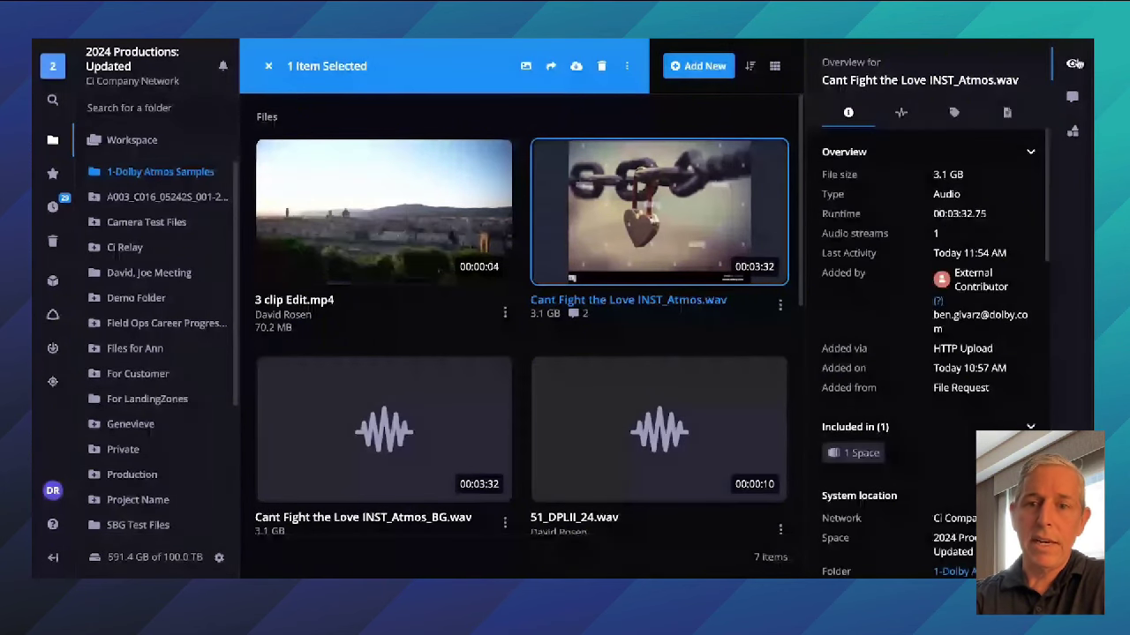
scroll(979, 346, "down", 3)
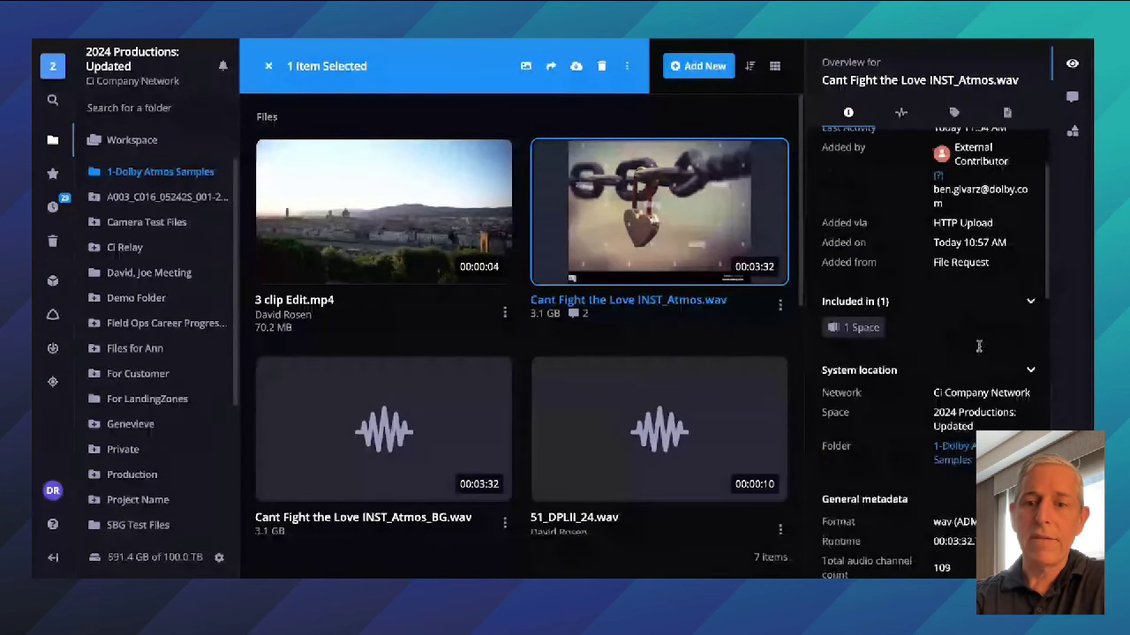
scroll(978, 346, "down", 9)
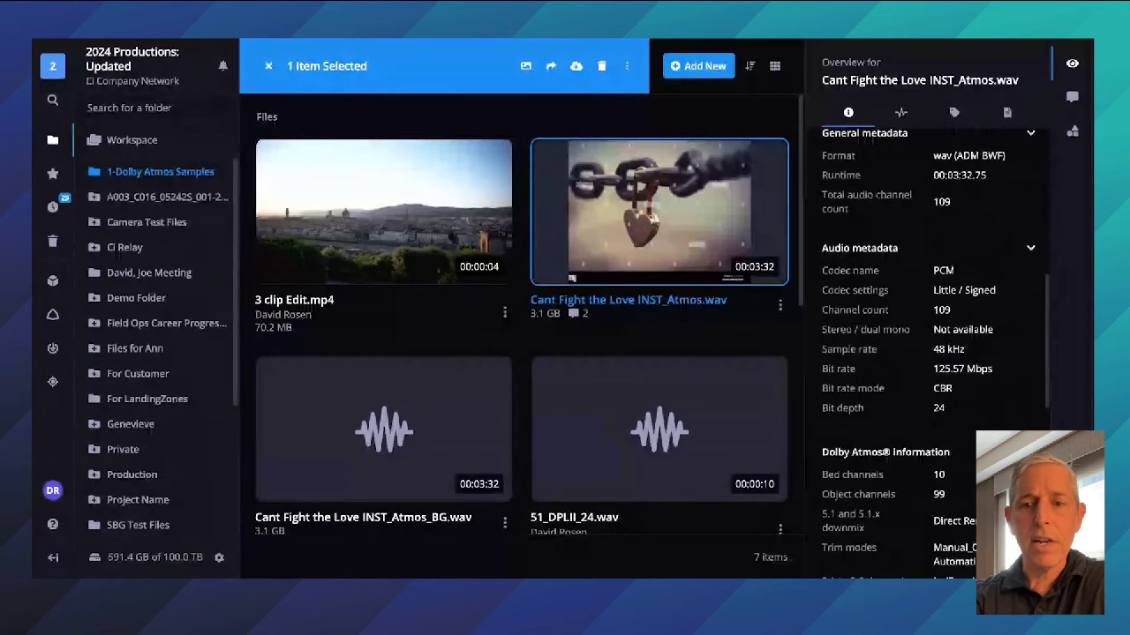
scroll(846, 320, "down", 2)
scroll(969, 382, "down", 2)
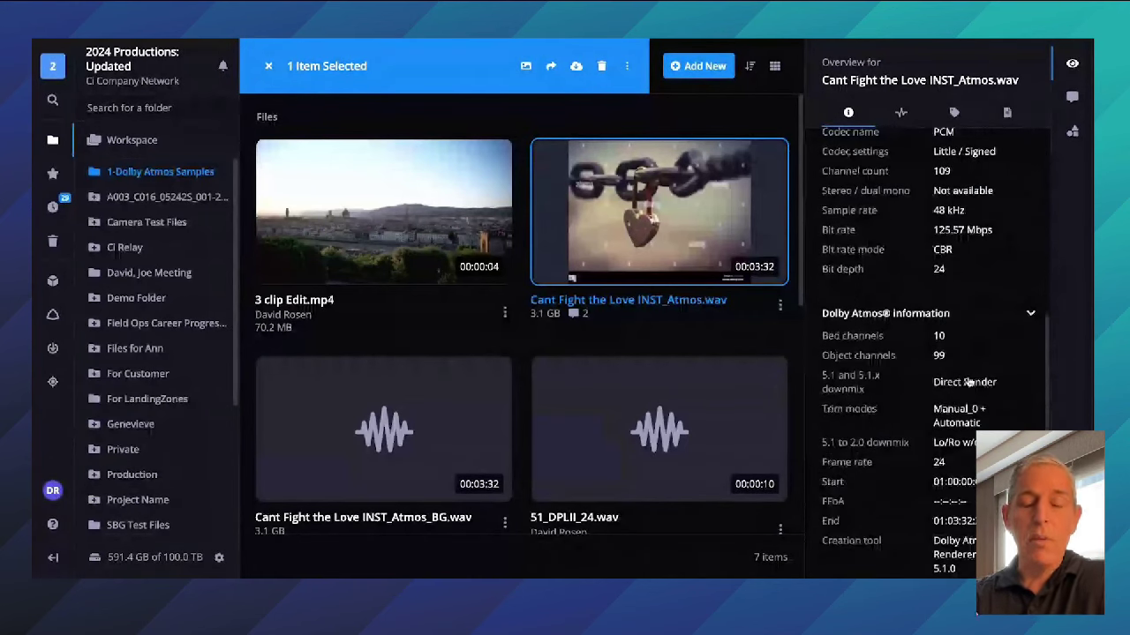
scroll(969, 382, "down", 4)
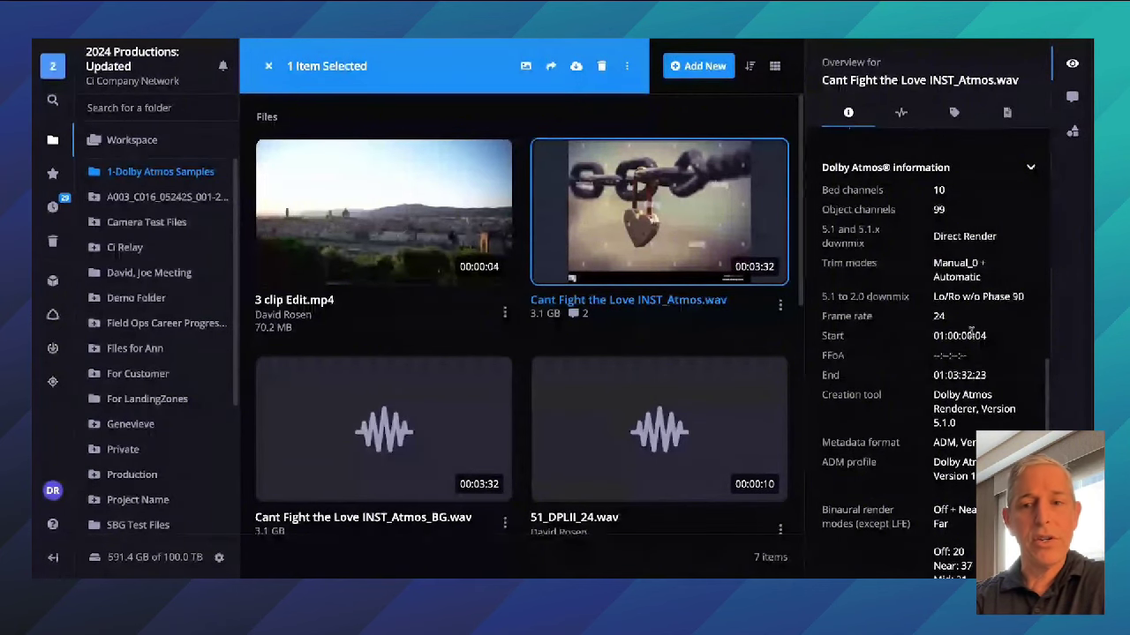
scroll(971, 330, "down", 1)
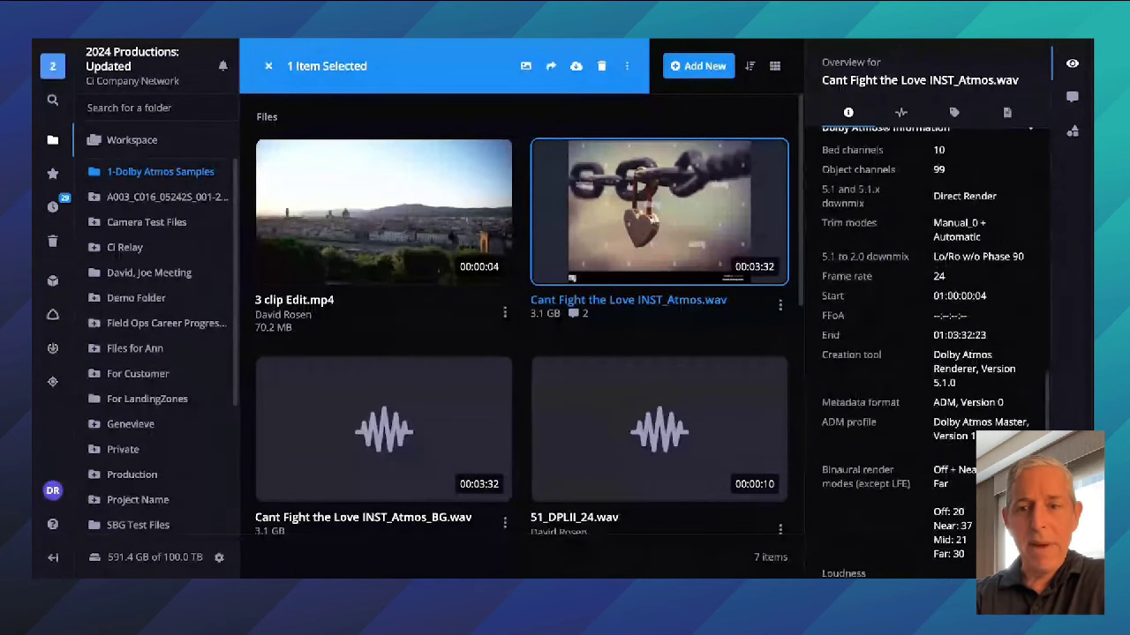
scroll(867, 441, "down", 1)
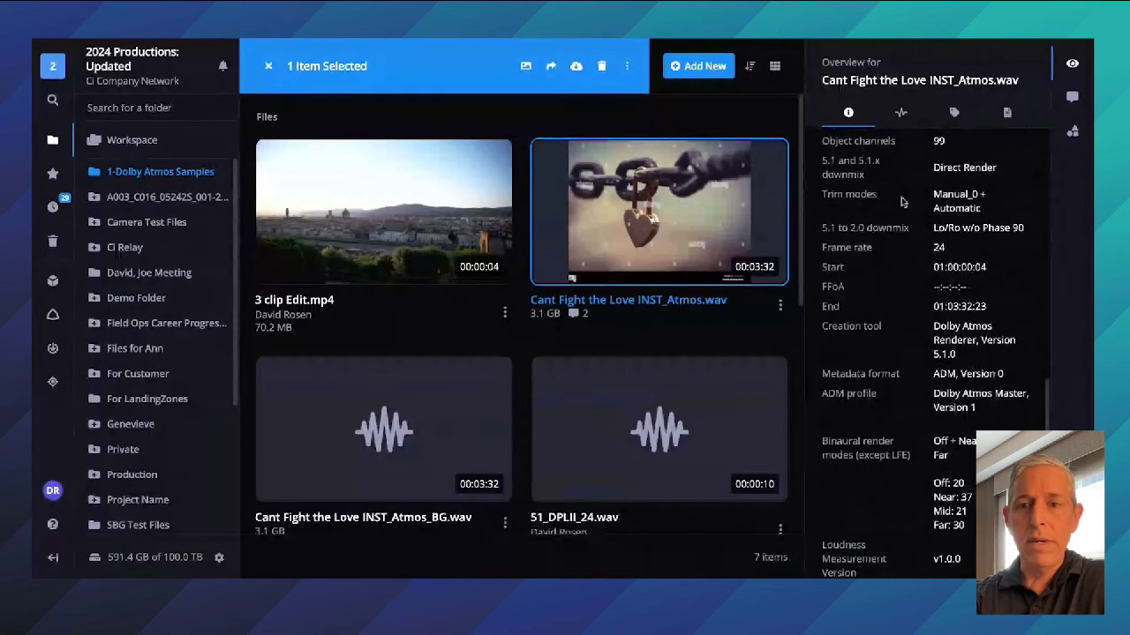
scroll(867, 441, "down", 1)
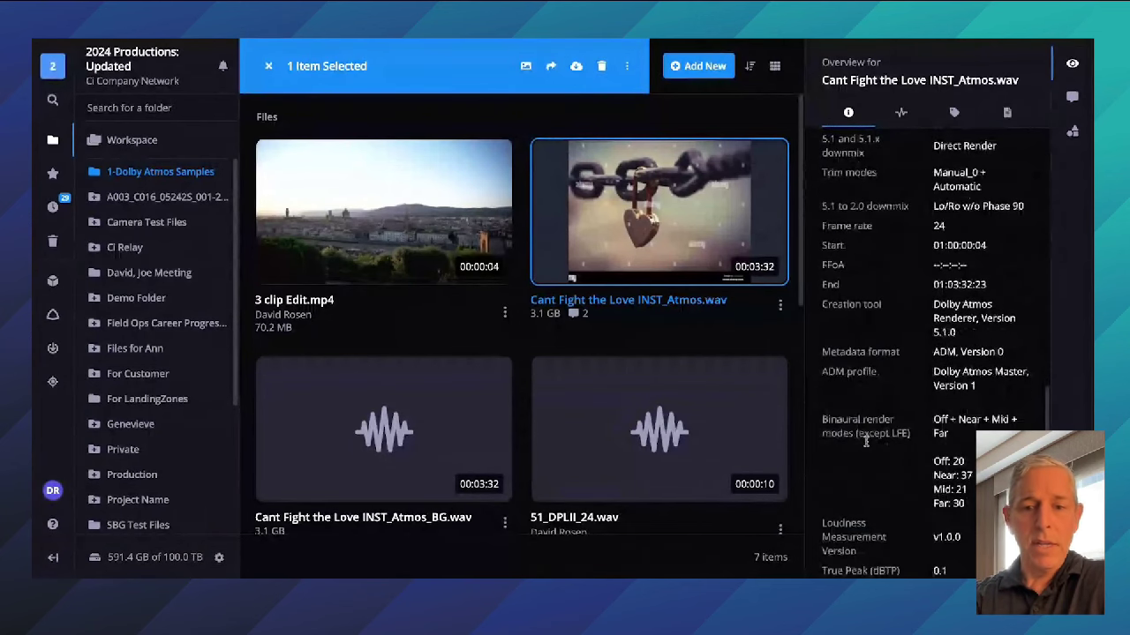
scroll(866, 443, "down", 4)
scroll(866, 443, "down", 1)
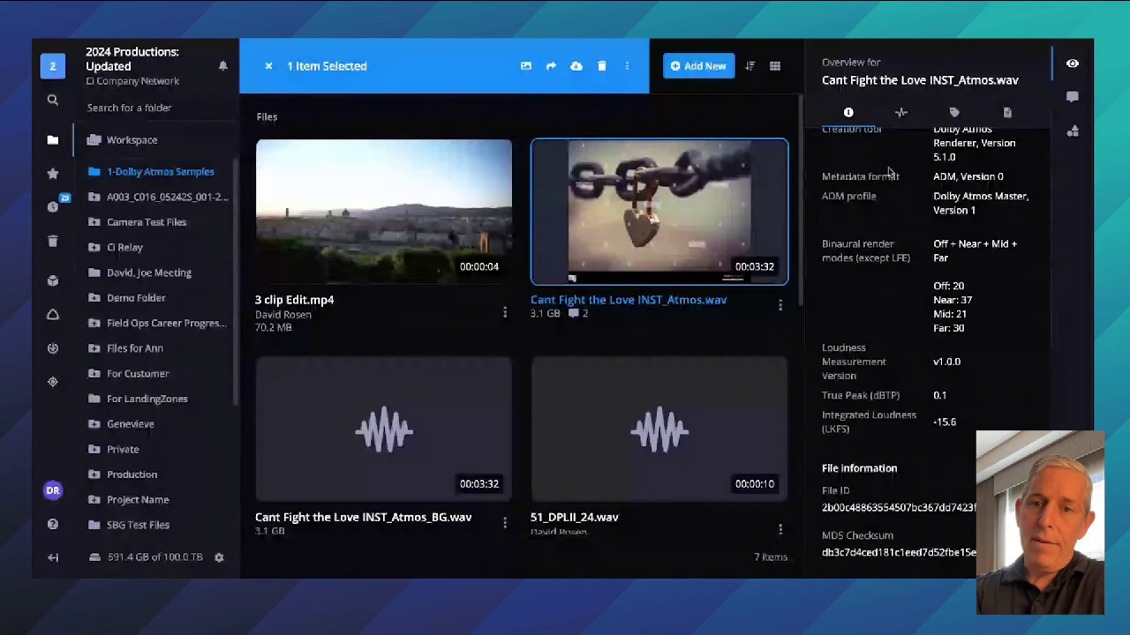
left_click(685, 224)
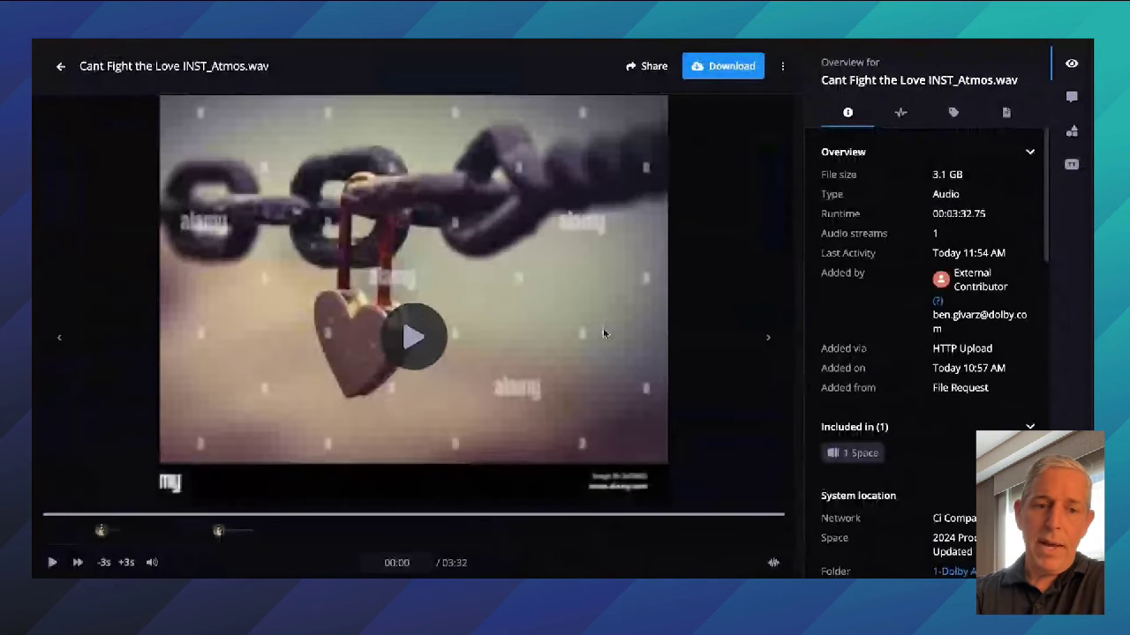
Play and pause the preview, check the available audio sources, and leave playback paused at 00:09.
left_click(53, 564)
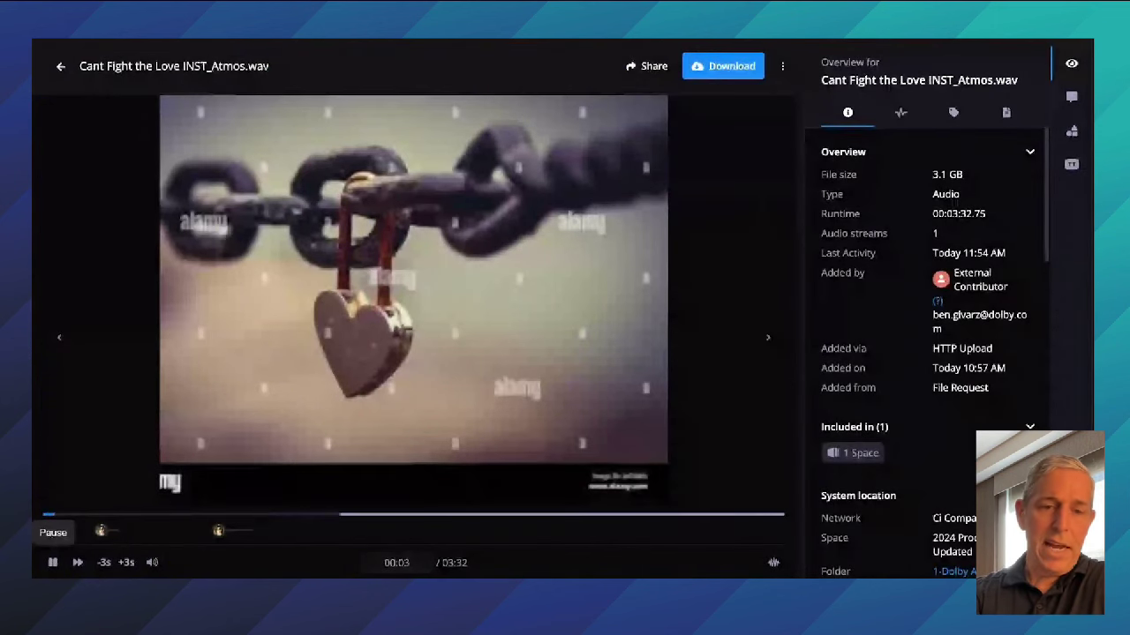
left_click(52, 562)
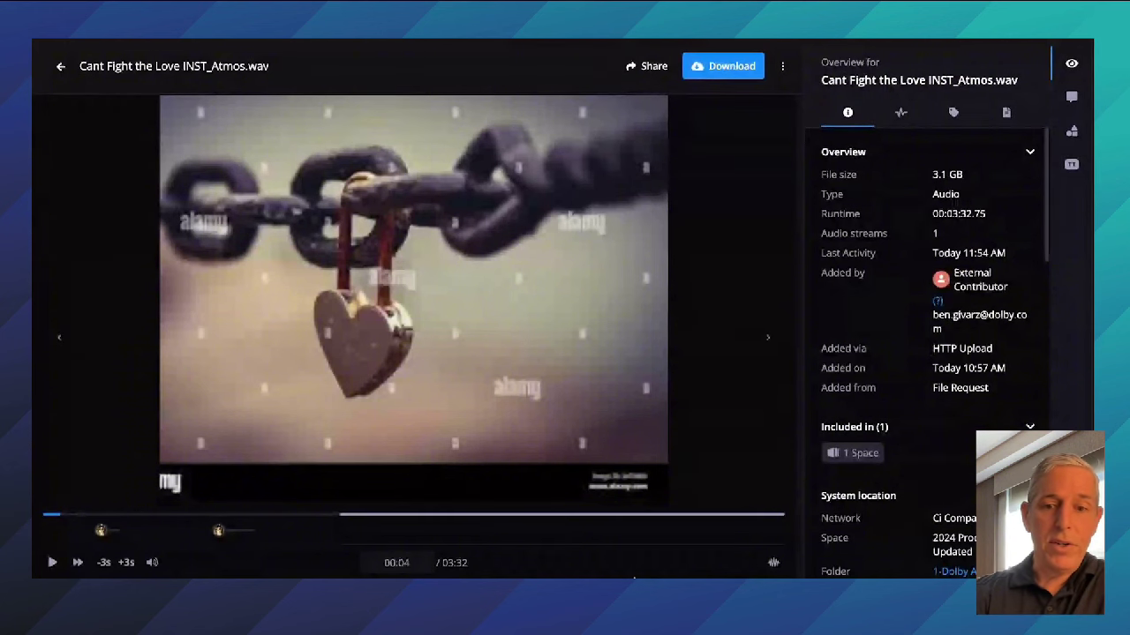
left_click(774, 564)
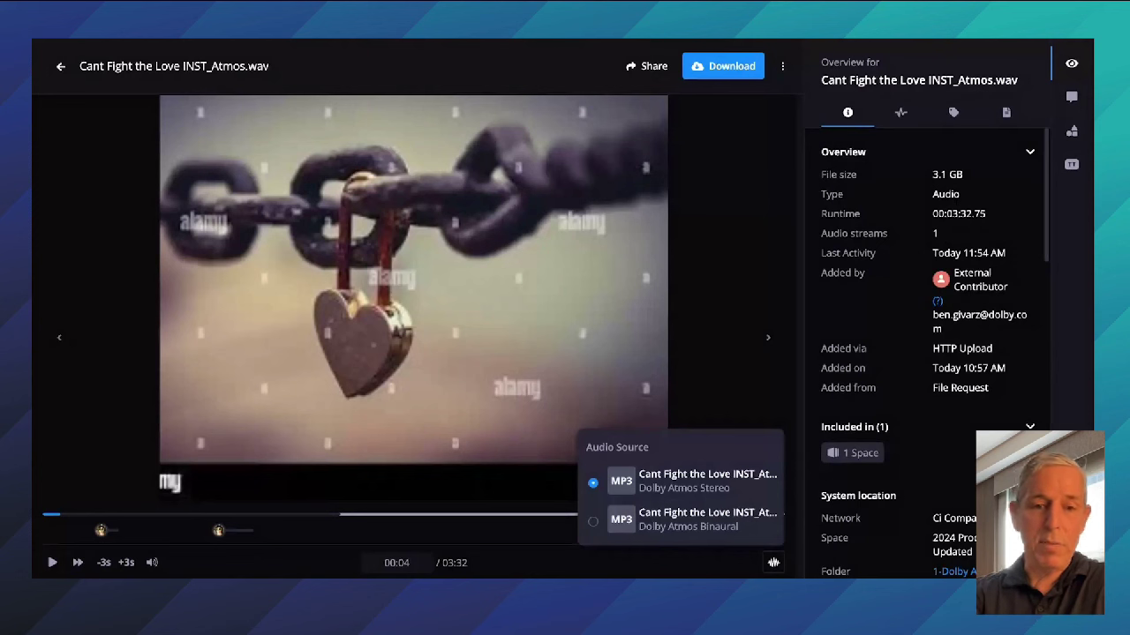
left_click(432, 378)
left_click(431, 378)
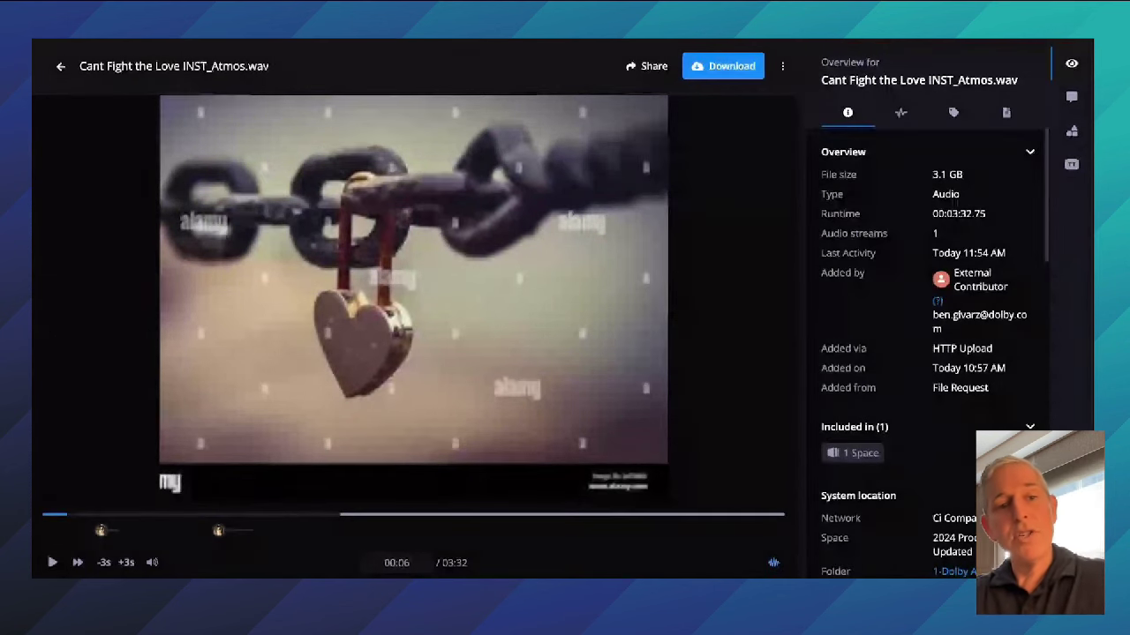
key("space")
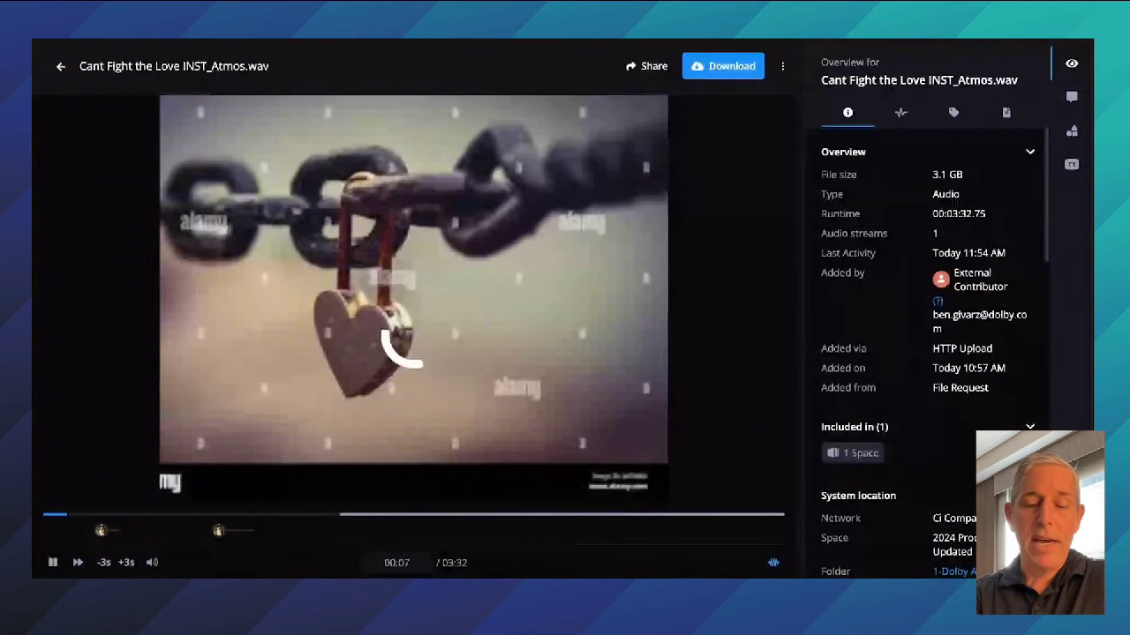
key("space")
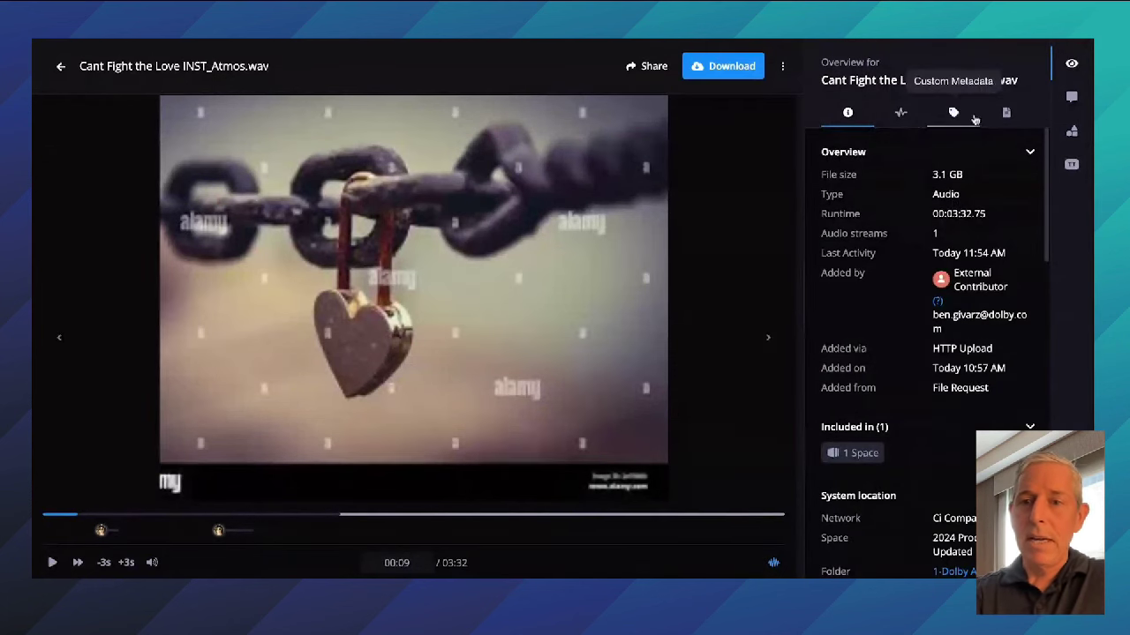
Show the custom metadata: Production Dolby Community Session, Location NYC, Tag Not Approved.
left_click(954, 113)
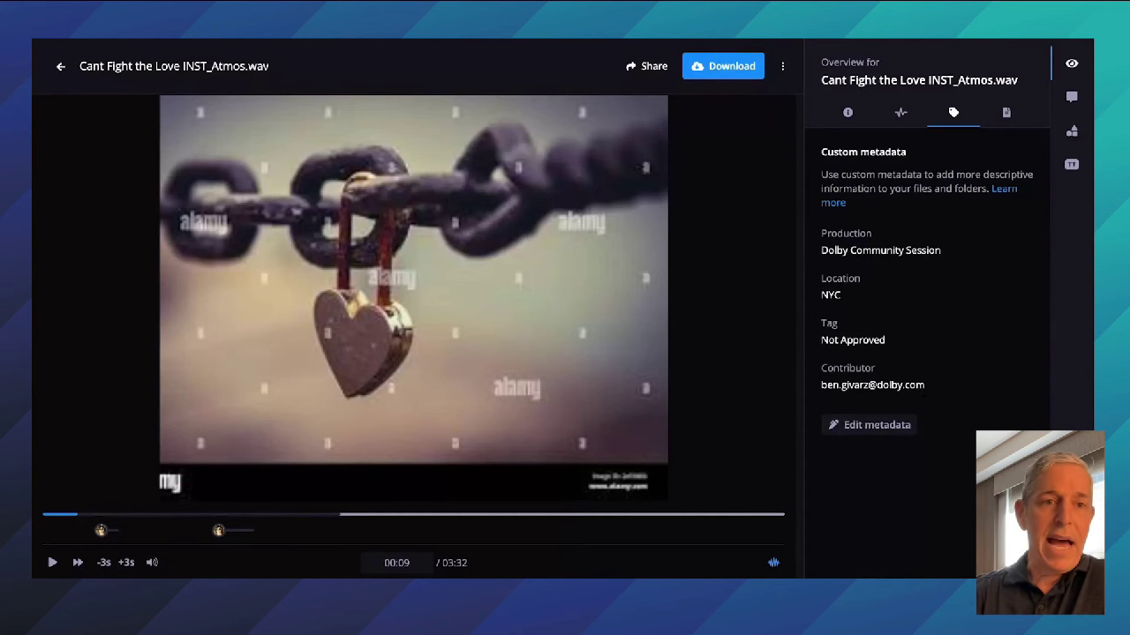
Search the workspace for the contributor's name and open the first of the two Atmos WAV results.
left_click(62, 66)
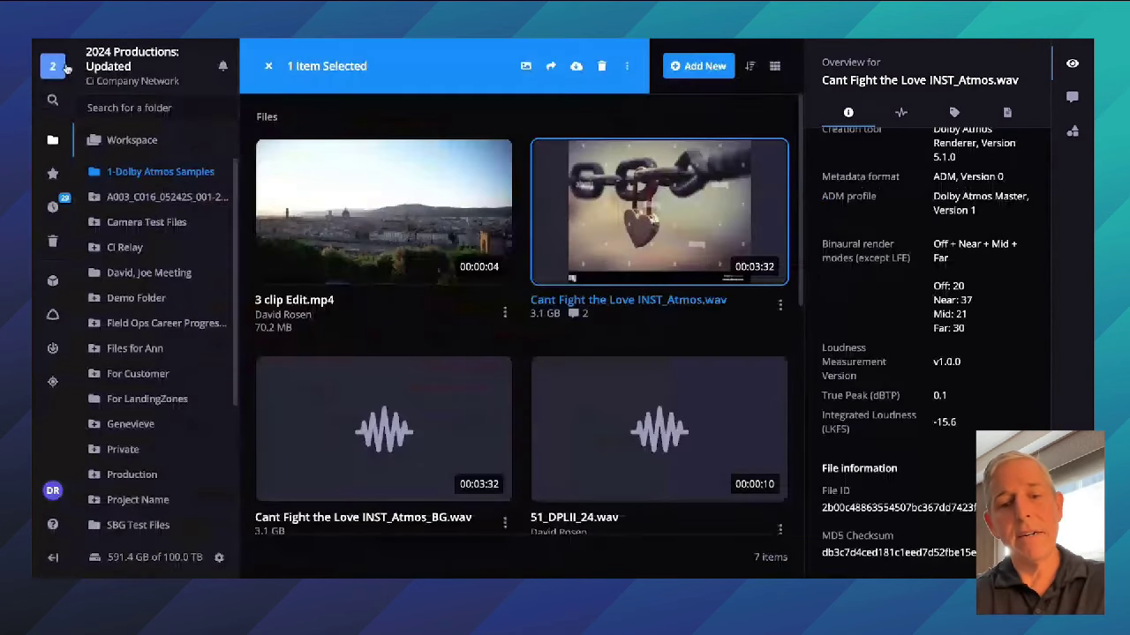
left_click(59, 102)
type("tom givard")
key("Return")
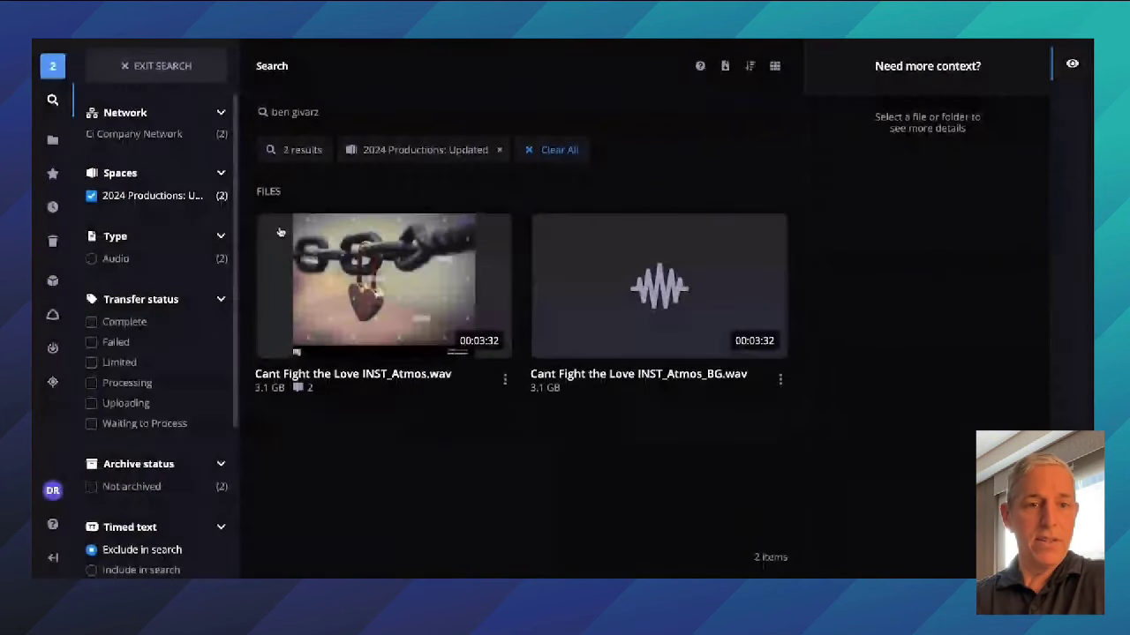
left_click(280, 232)
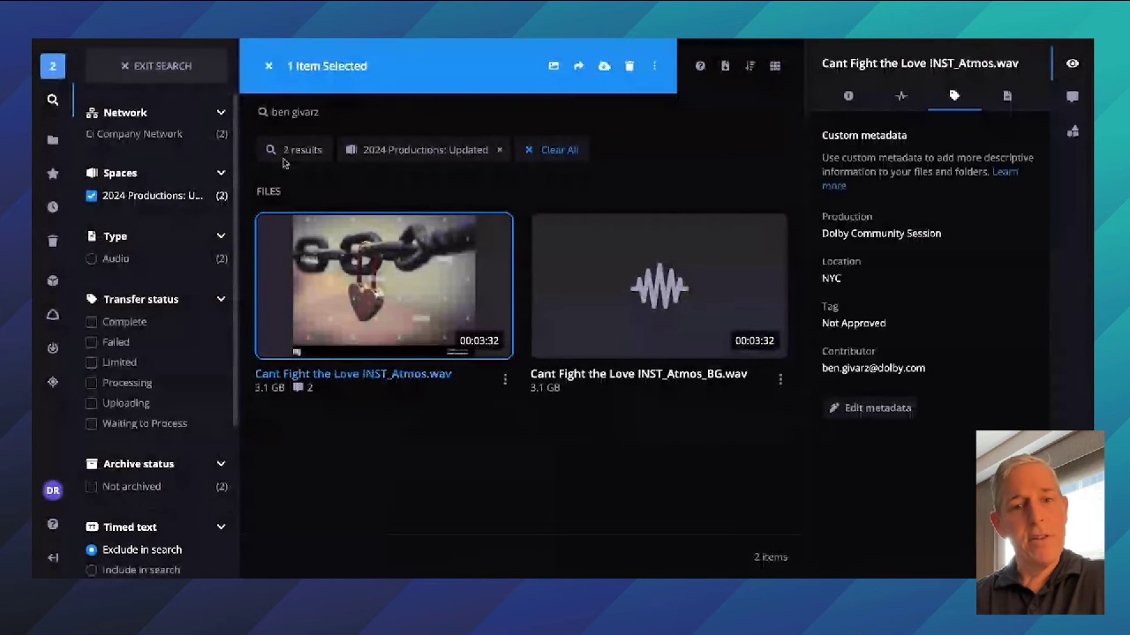